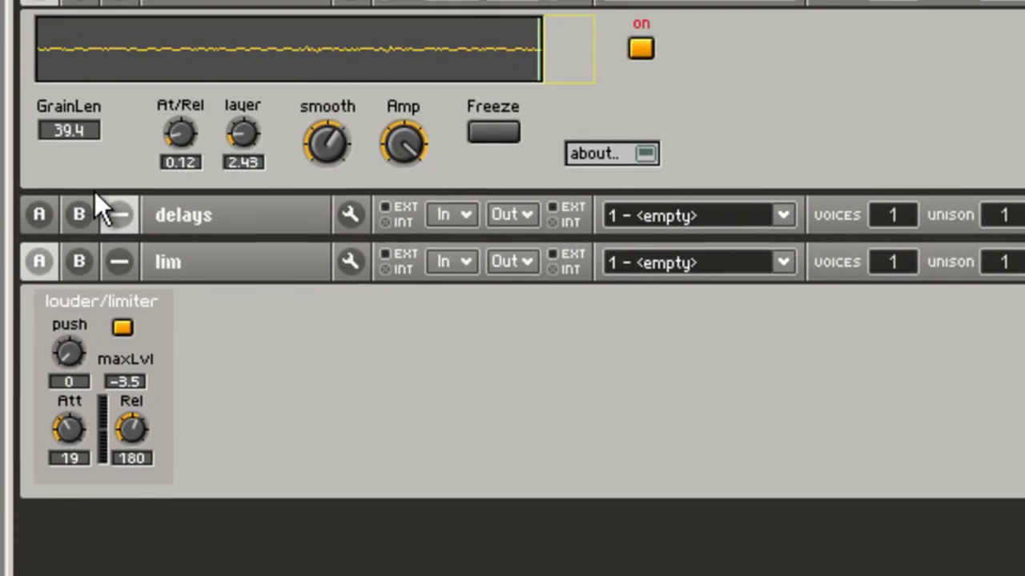
Expand the delays panel, run the Integrator's reverse delay sweep on the scope, then collapse it.
left_click(131, 292)
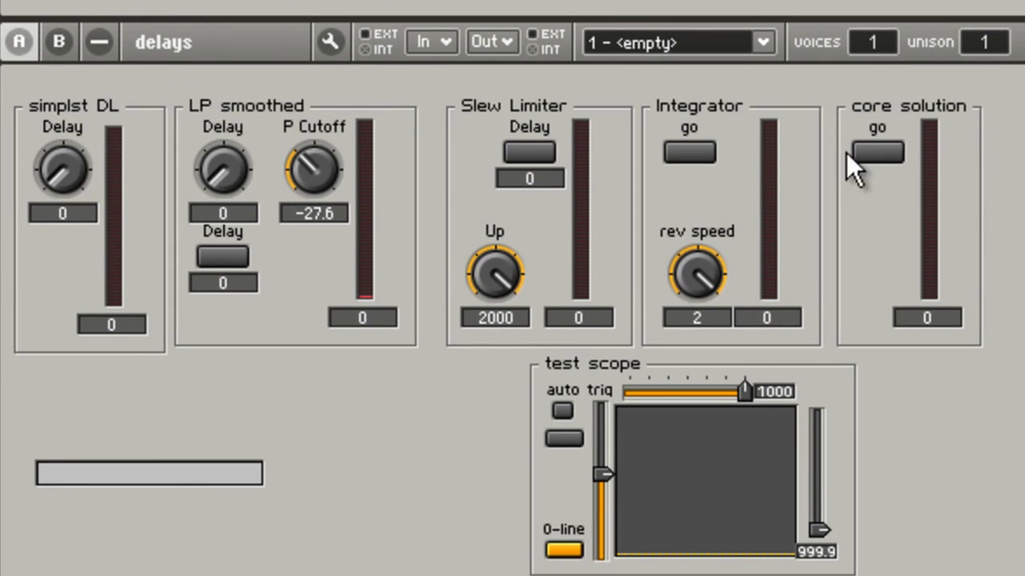
left_click(690, 152)
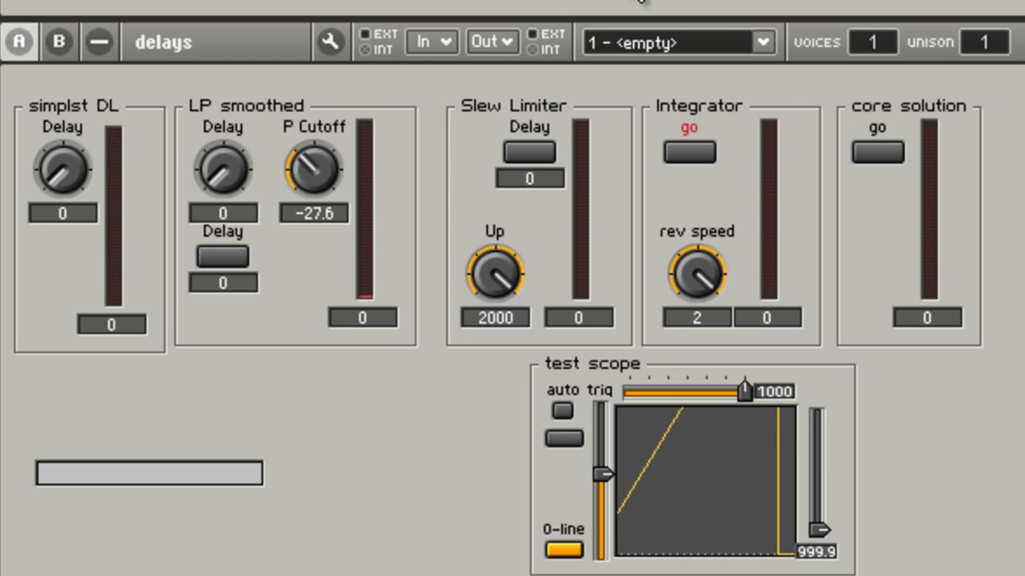
left_click(100, 41)
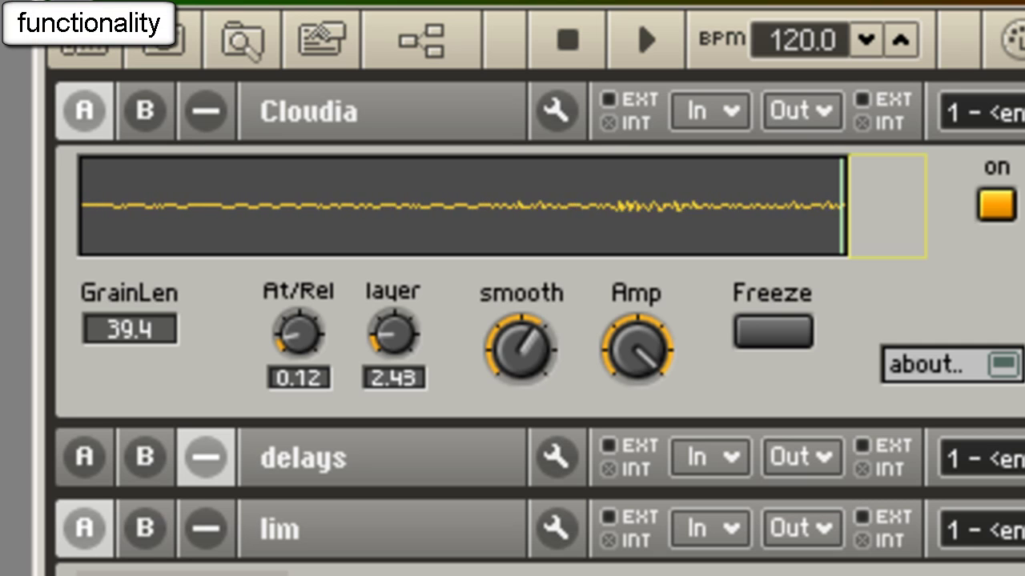
mouse_move(350, 116)
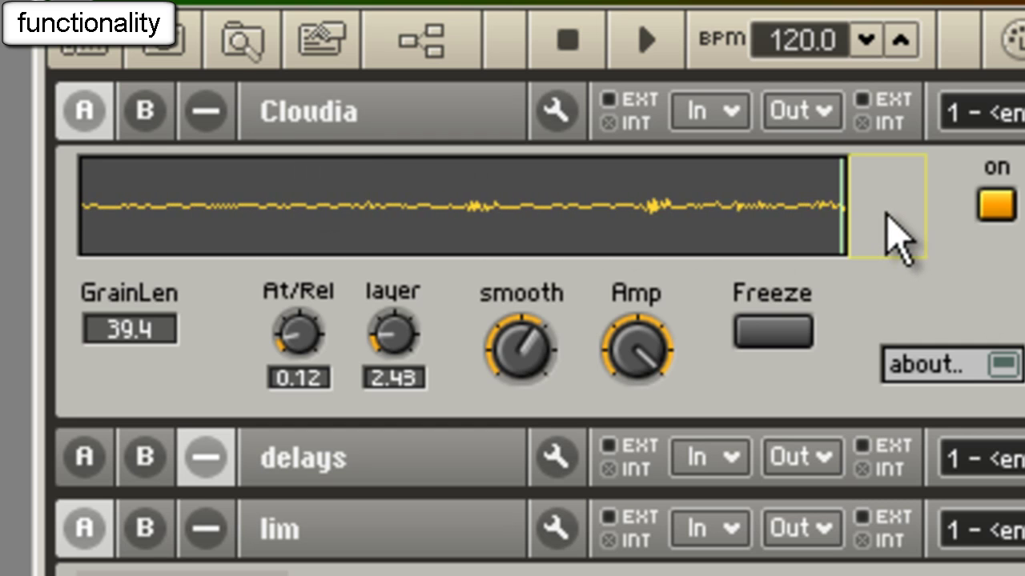
left_click(837, 215)
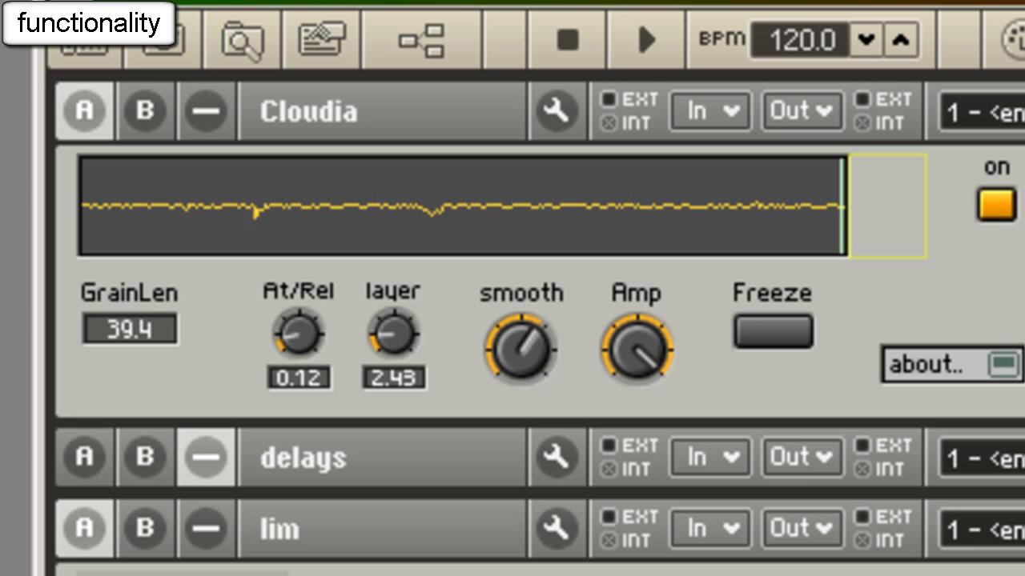
Collapse lim and retrigger Cloudia's cloud delay playback from its play-point box.
left_click(207, 527)
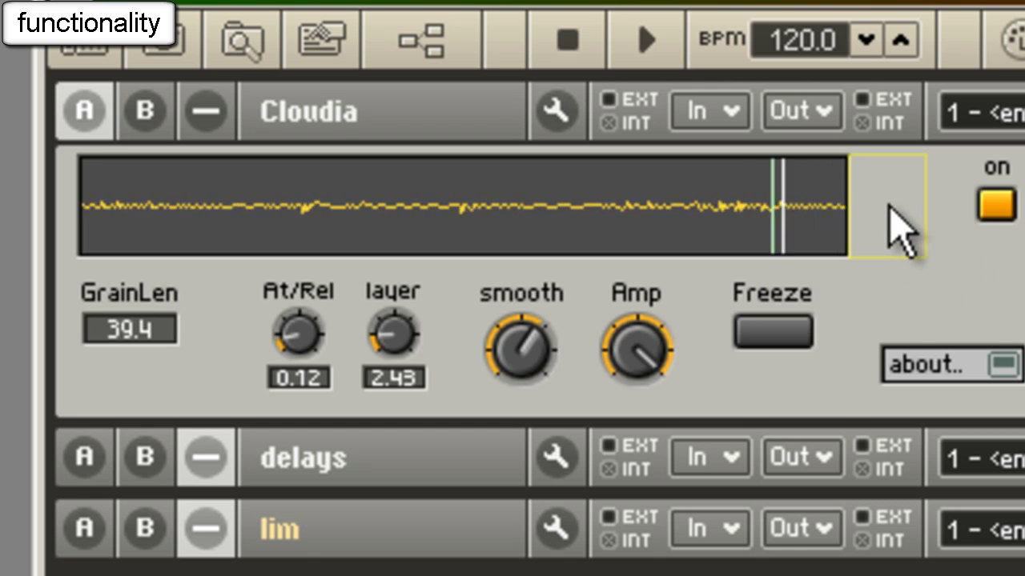
mouse_move(904, 228)
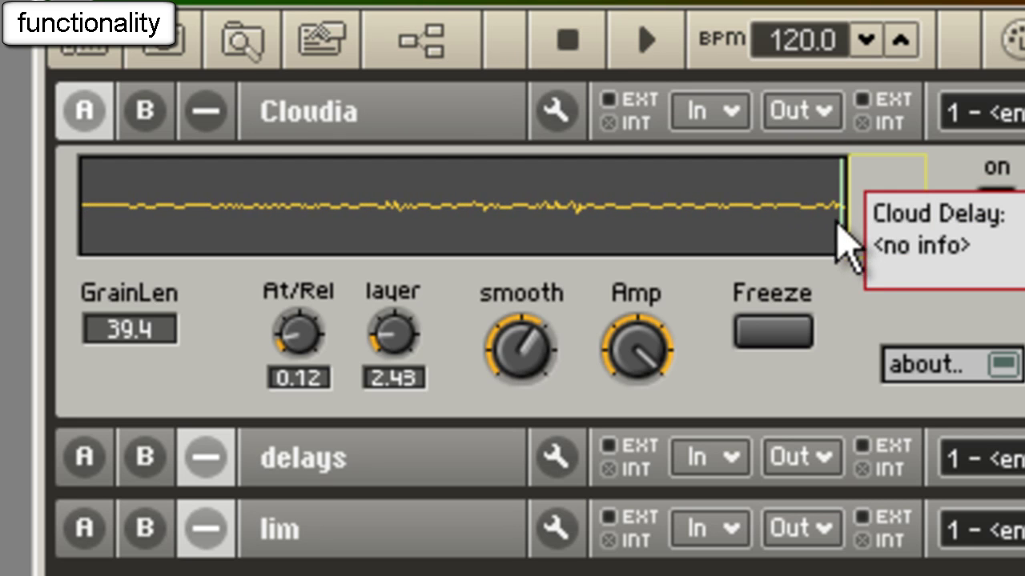
left_click(851, 235)
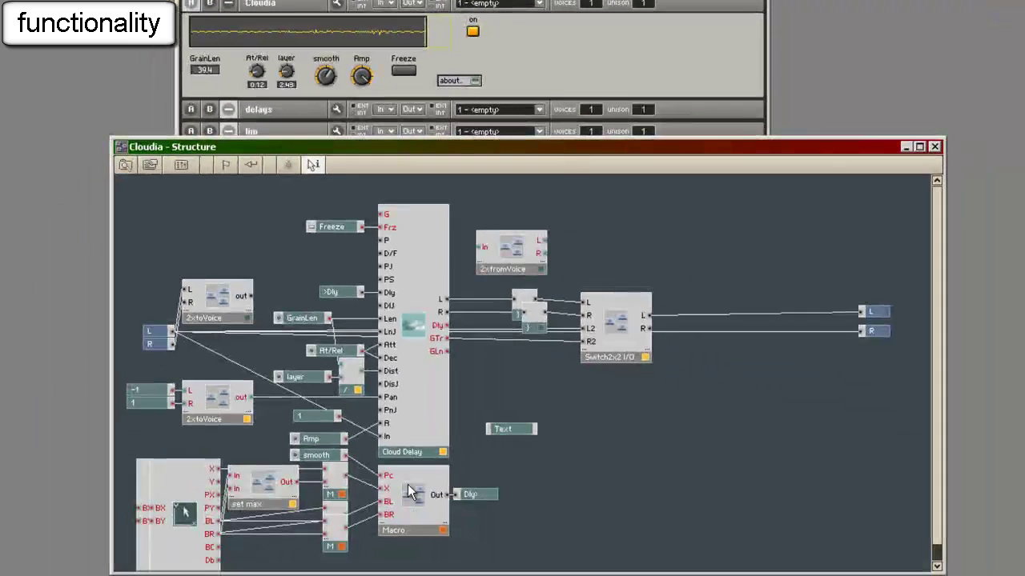
Drill into Macro, then the Audio Core Cell, then the Counter module.
double_click(407, 484)
double_click(232, 272)
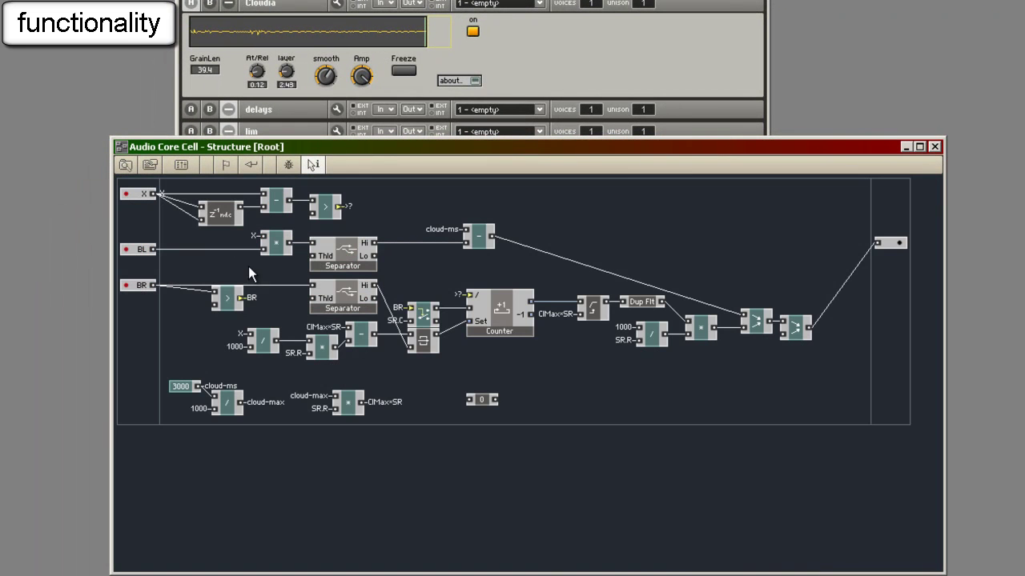
double_click(503, 332)
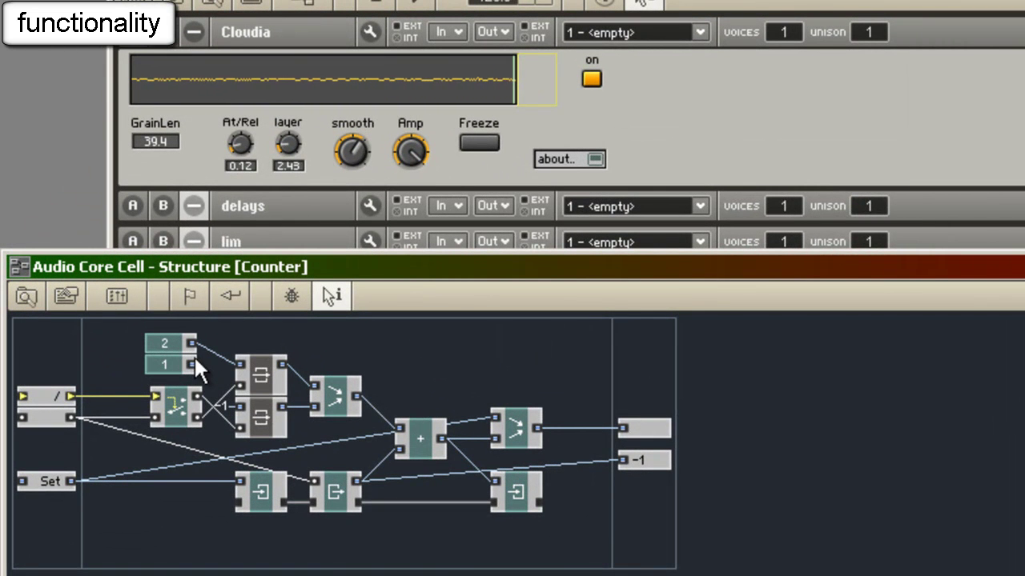
left_click(762, 83)
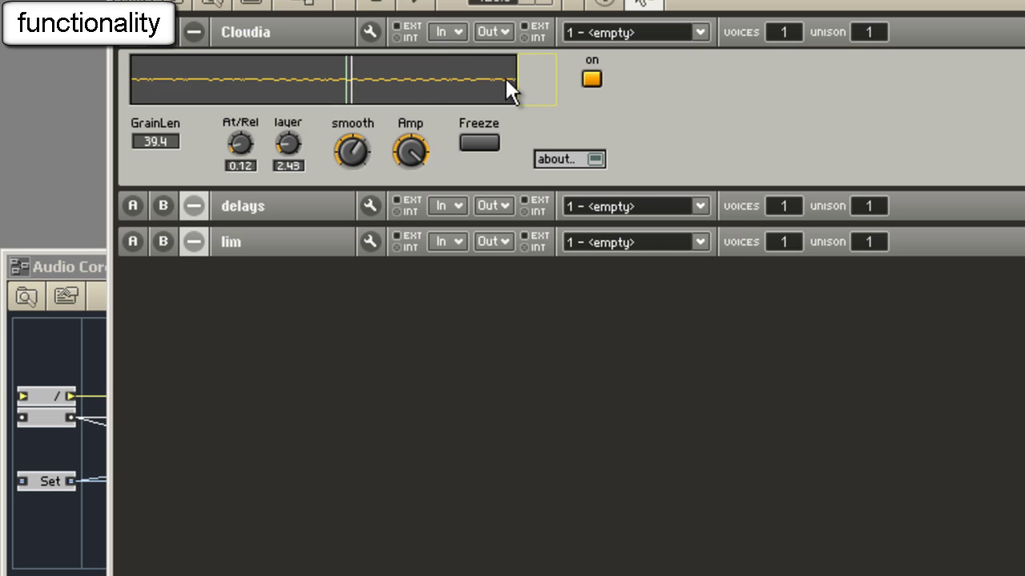
left_click(103, 265)
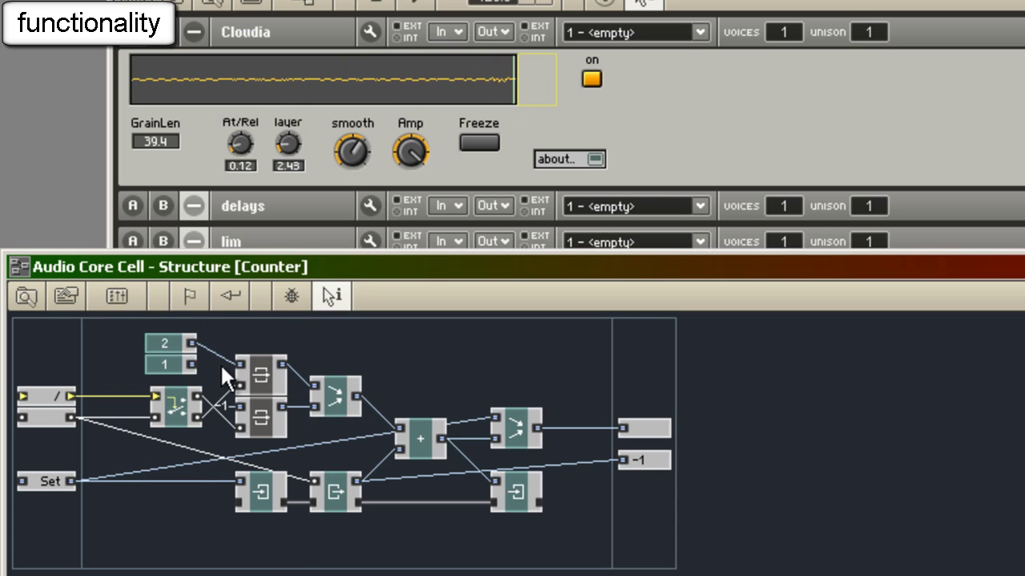
Wire the constant 1 into the top merge module and retrigger Cloudia's playback to test it.
left_click_drag(191, 365, 240, 367)
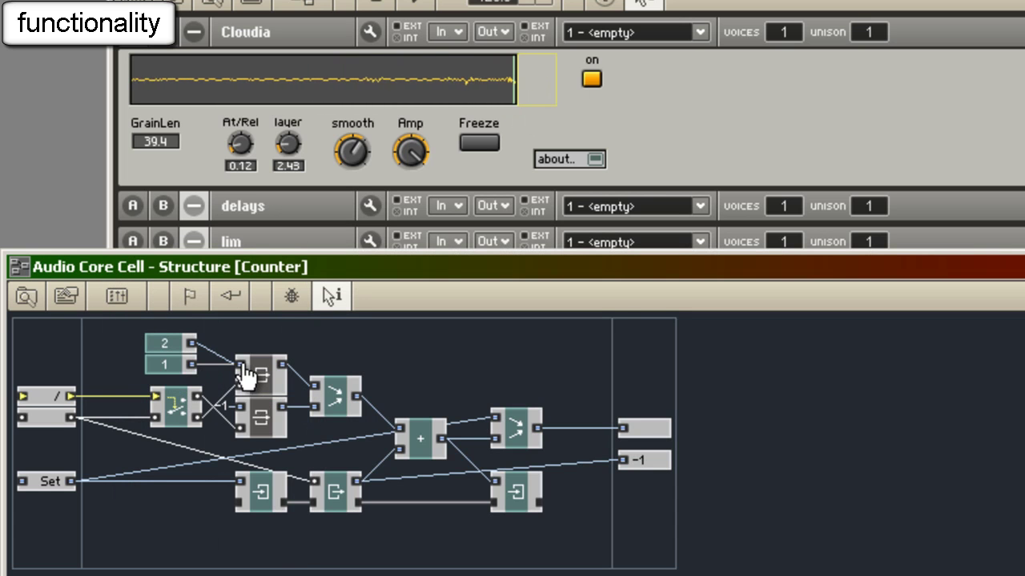
left_click(164, 365)
left_click(690, 71)
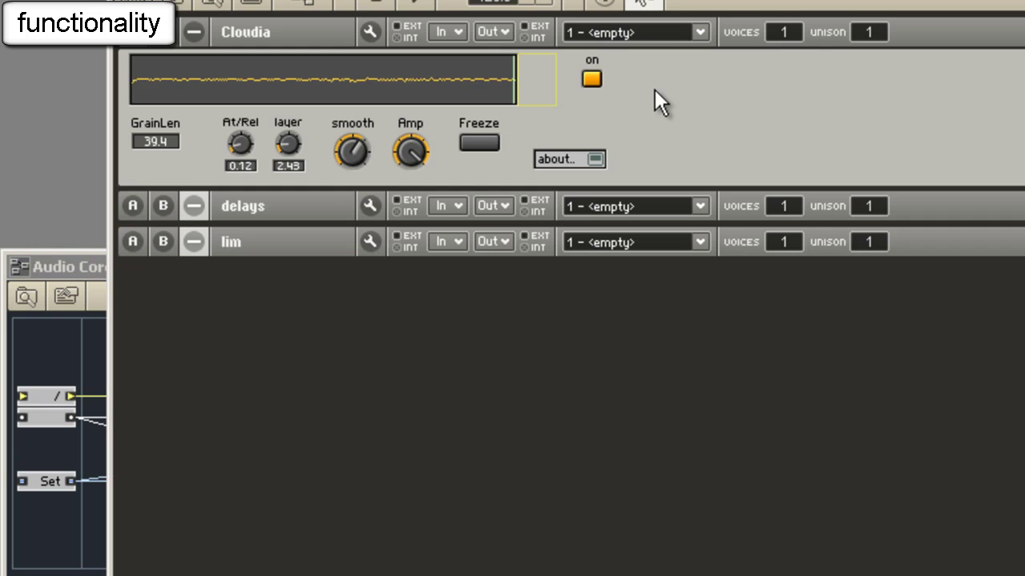
left_click(542, 76)
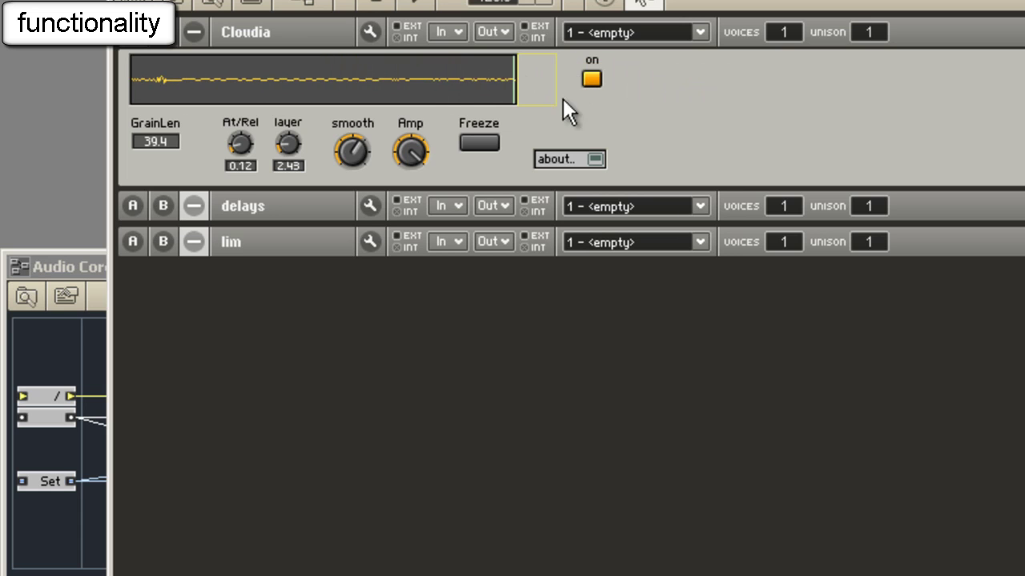
left_click(80, 348)
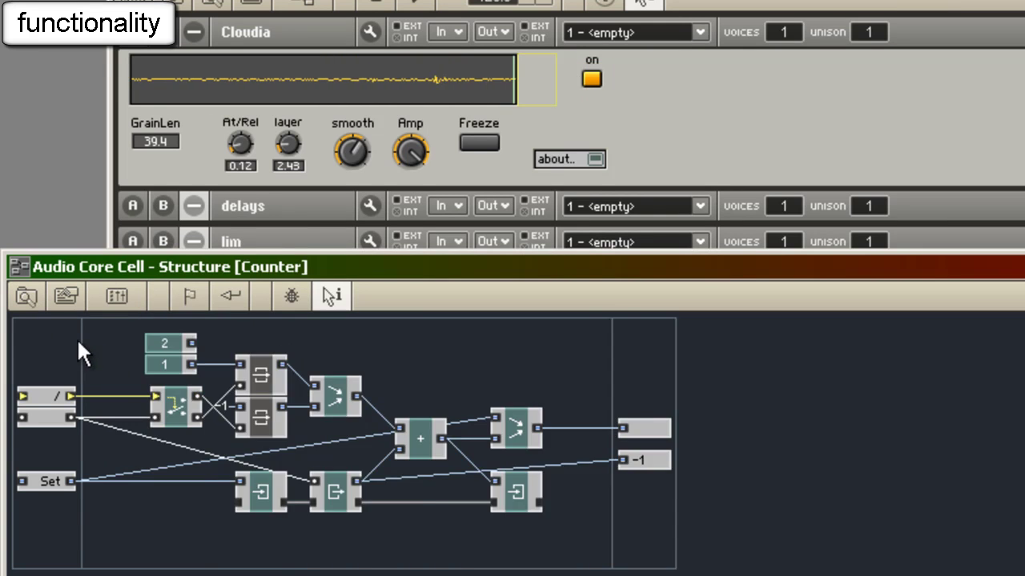
Go back up to Cloudia's structure, where the >Dly control feeds Cloud Delay's Dly input.
left_click(644, 108)
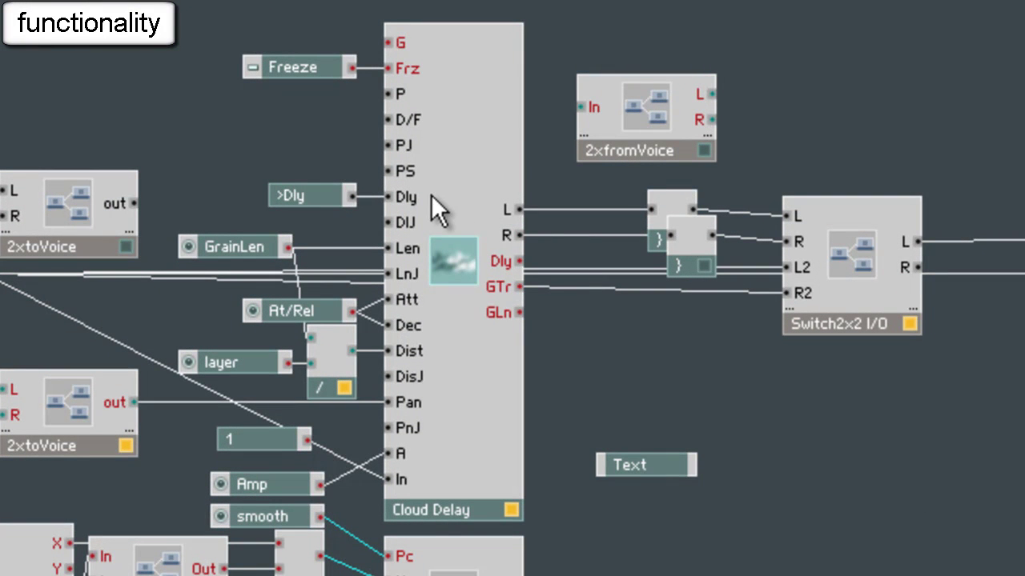
mouse_move(406, 200)
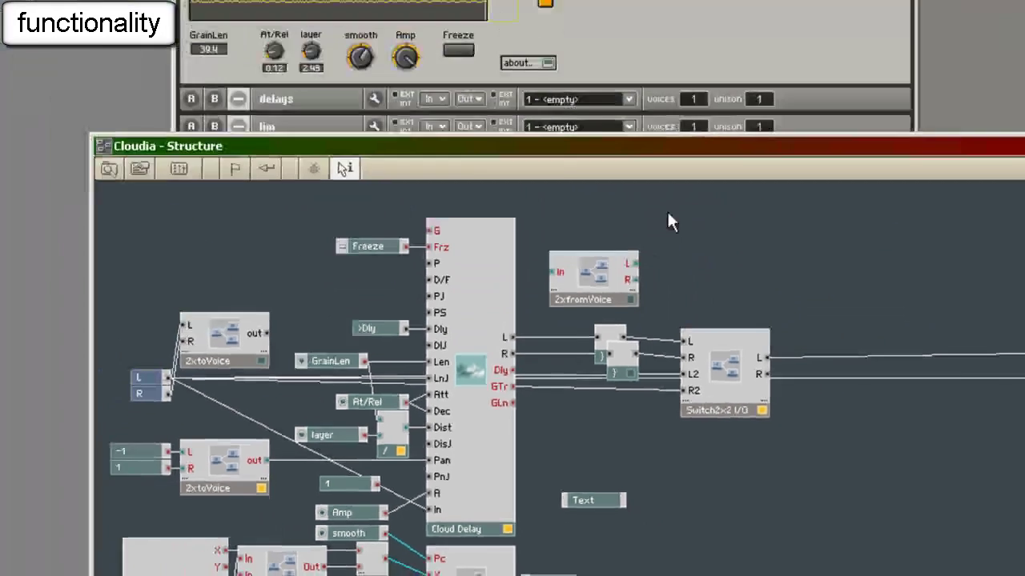
Turn Cloudia off and fold its panel away, then expand the delays instrument panel.
double_click(753, 22)
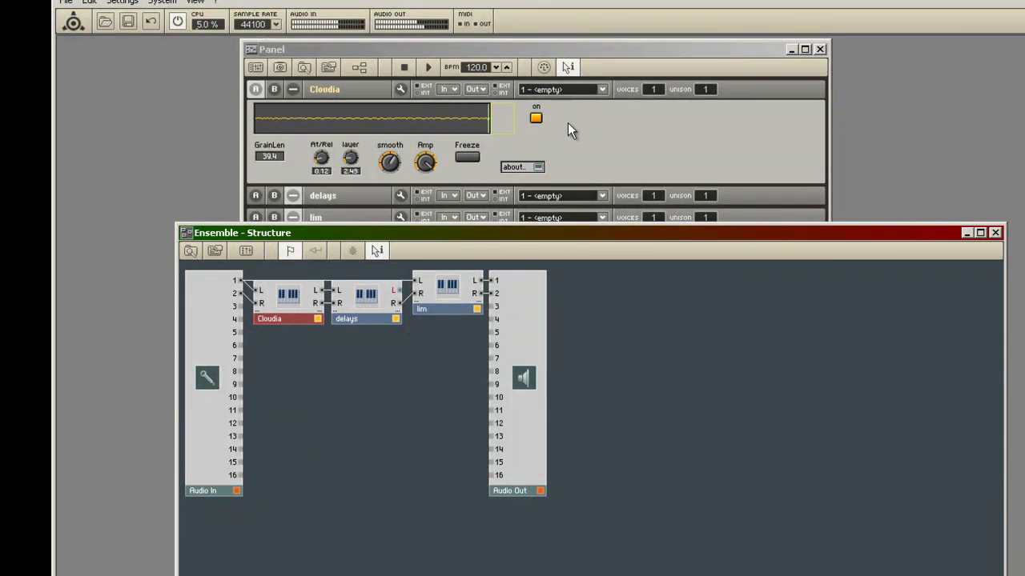
left_click(594, 127)
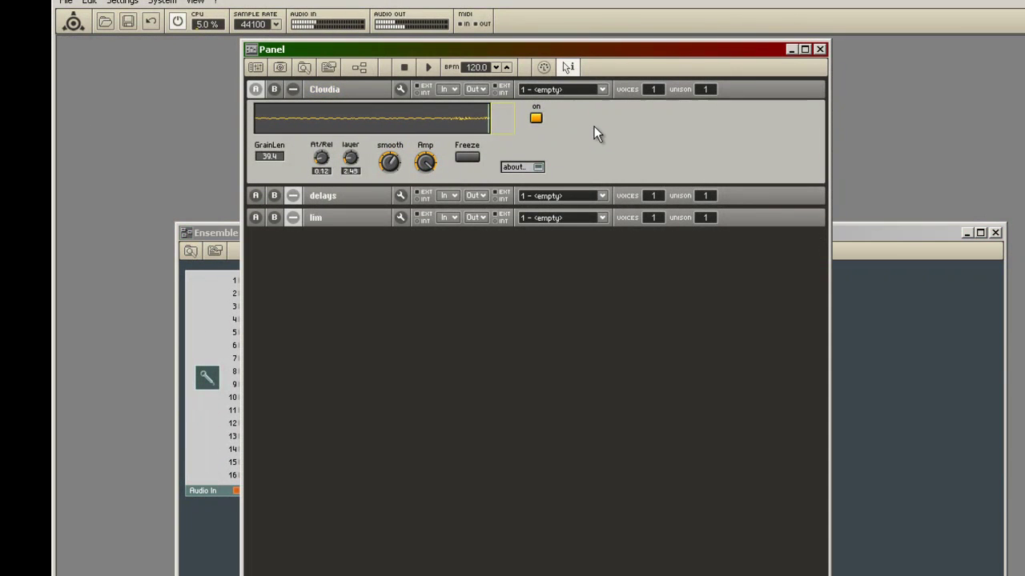
left_click(533, 120)
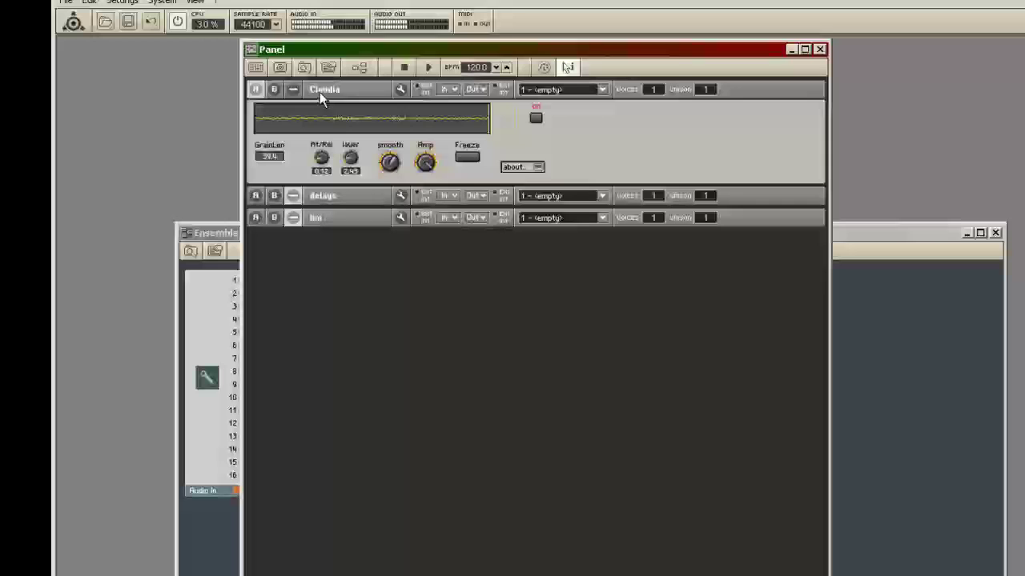
left_click(293, 89)
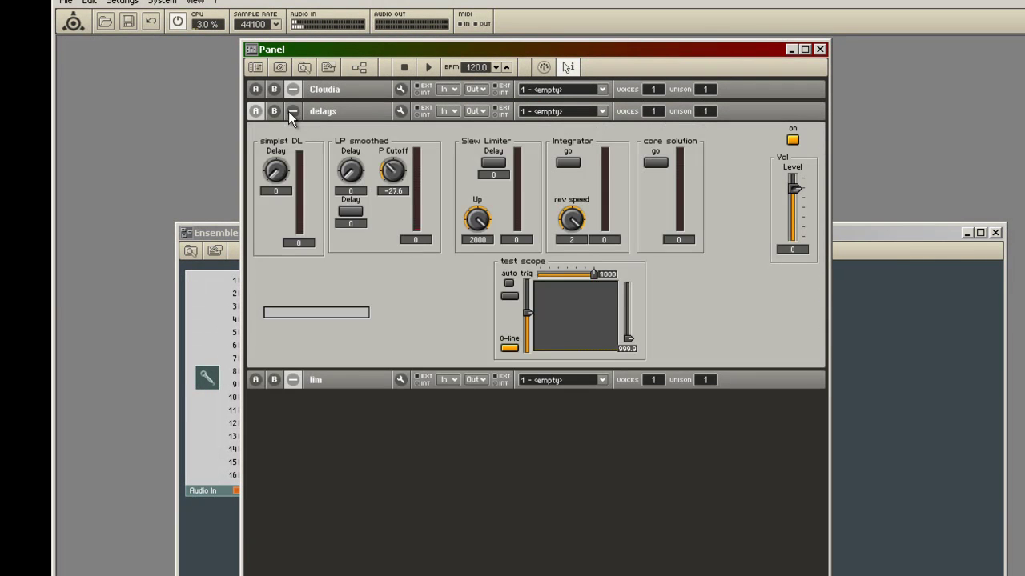
left_click(293, 112)
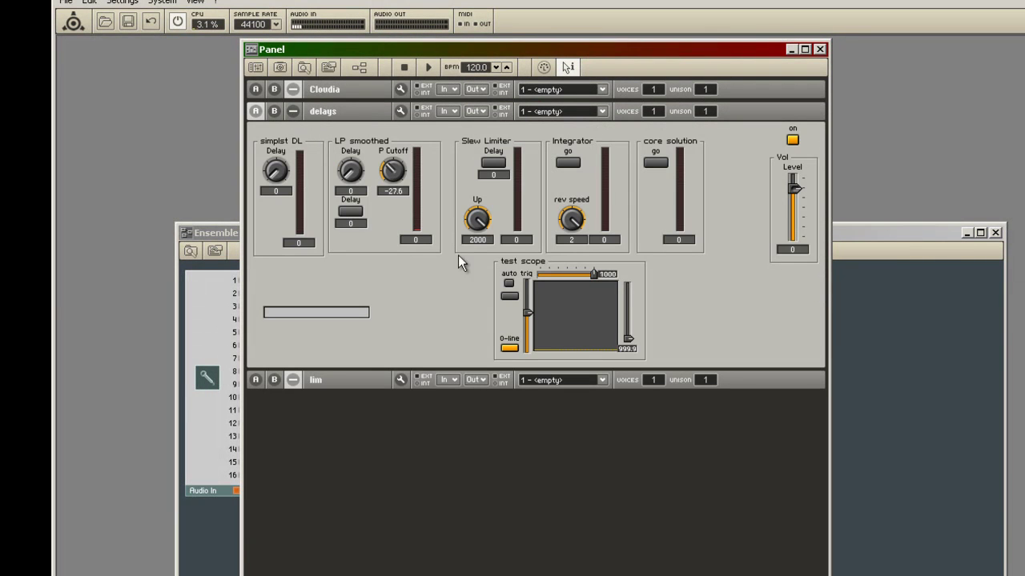
In the delays structure, connect simplst DL's output to the Vol right input.
double_click(310, 138)
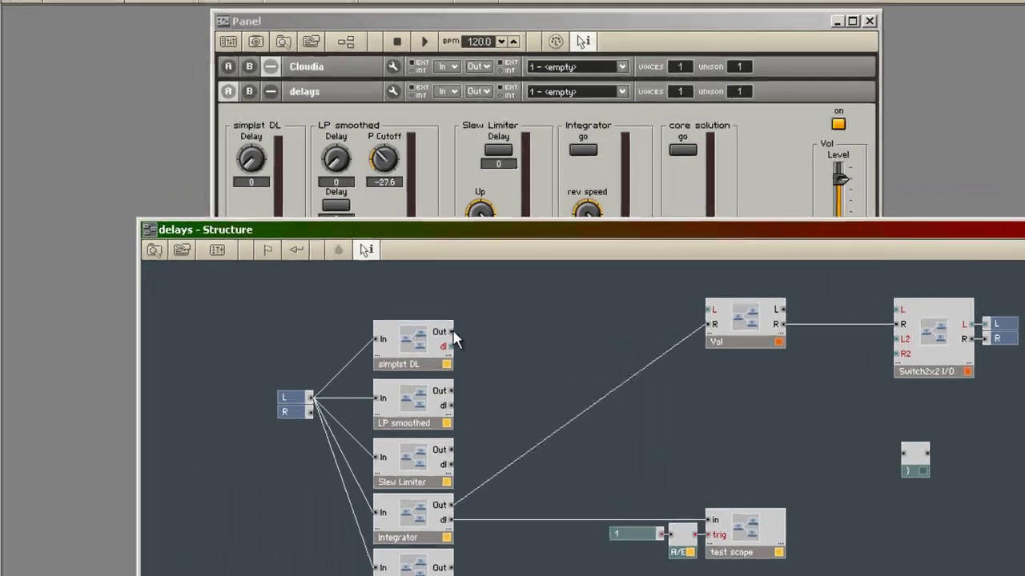
left_click_drag(453, 333, 709, 325)
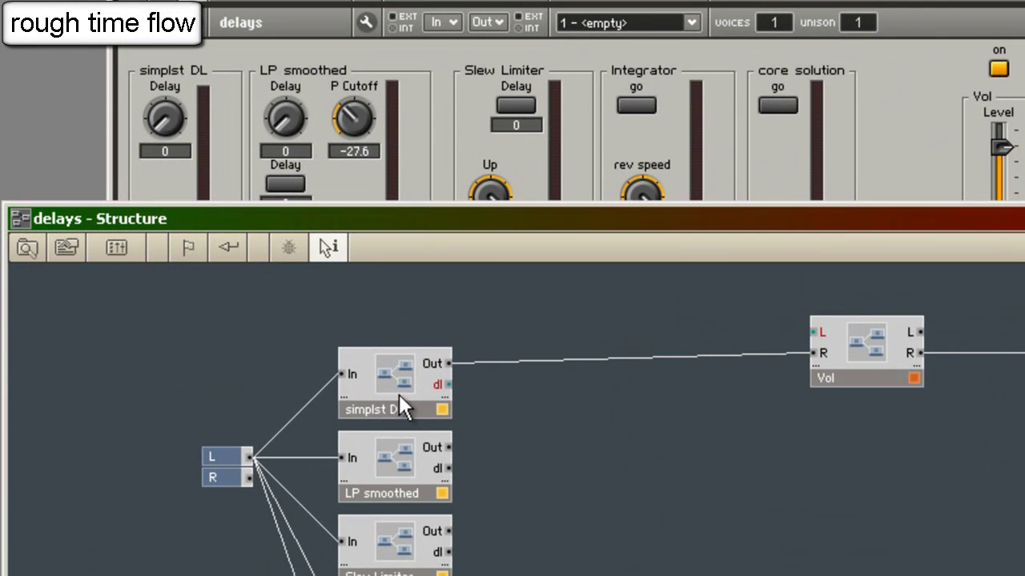
left_click(399, 396)
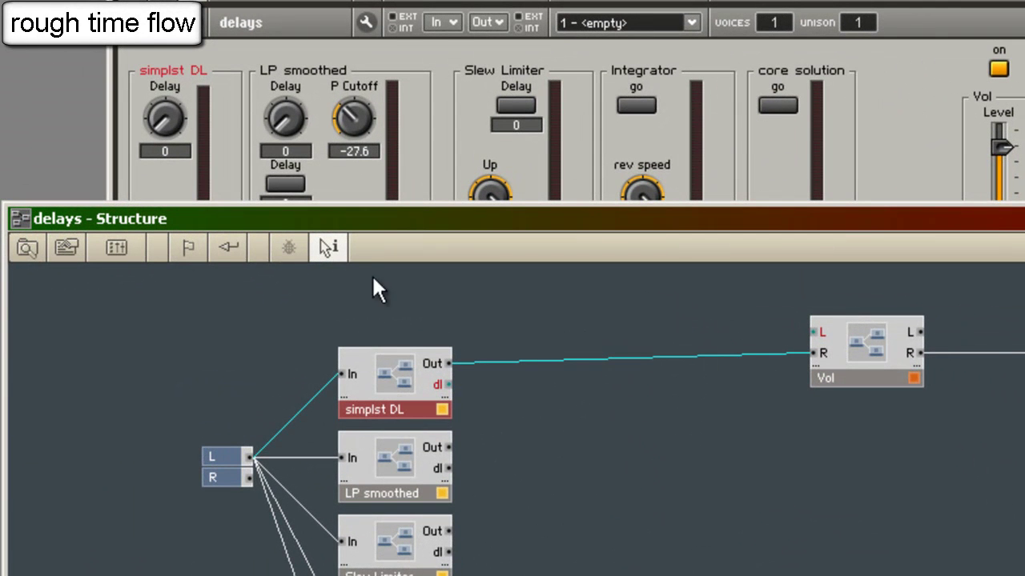
left_click(236, 66)
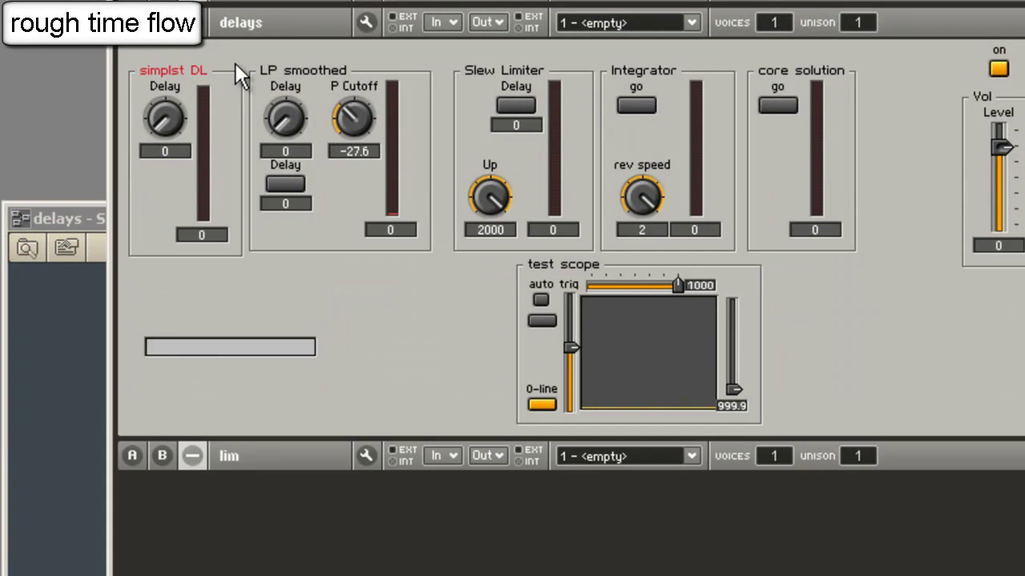
Inspect simplst DL's Delay, In, Single Delay and Out modules, then sweep its delay to 360 and back.
double_click(150, 197)
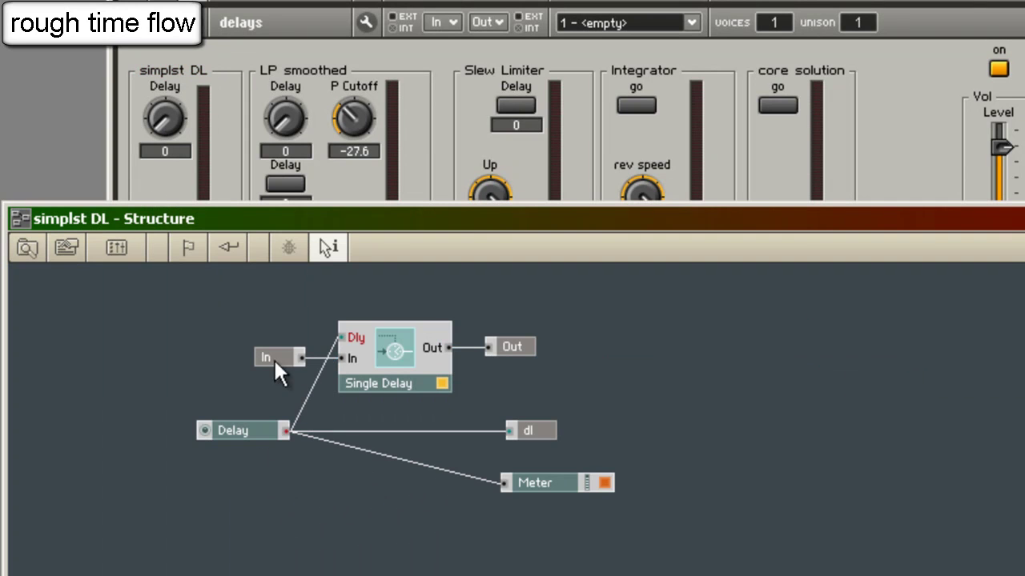
left_click(267, 443)
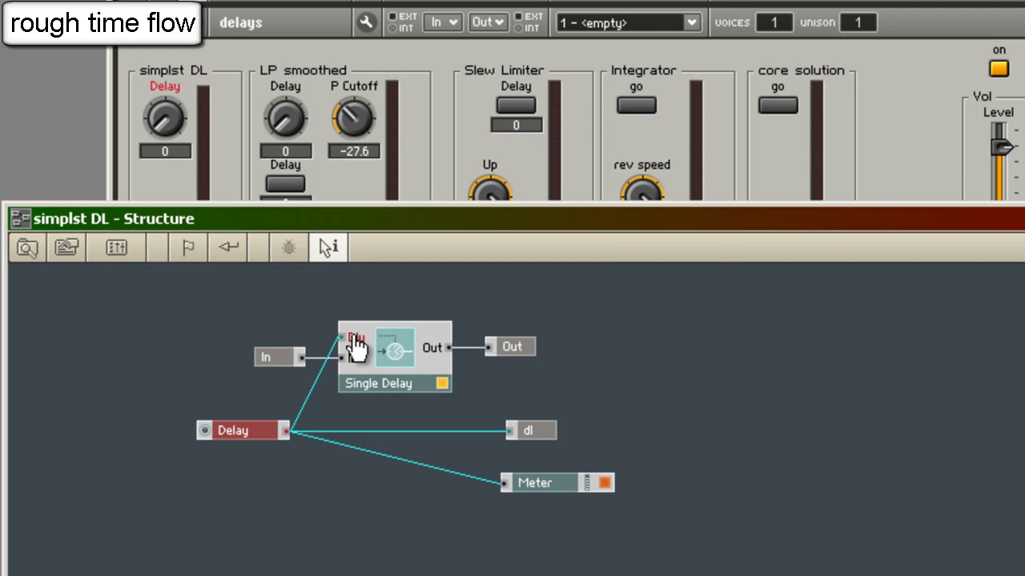
left_click(272, 358)
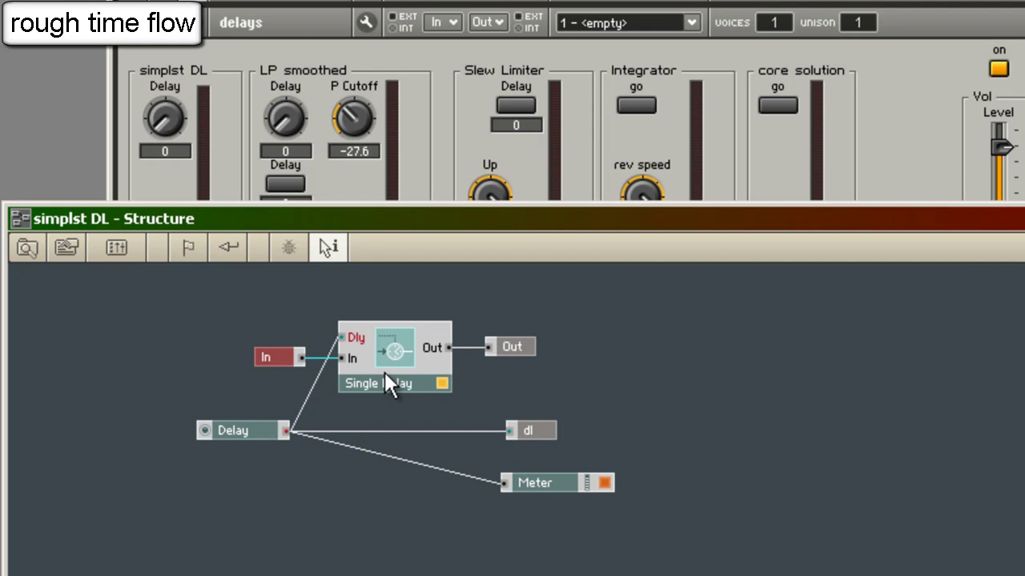
left_click(386, 372)
left_click(522, 346)
left_click(243, 26)
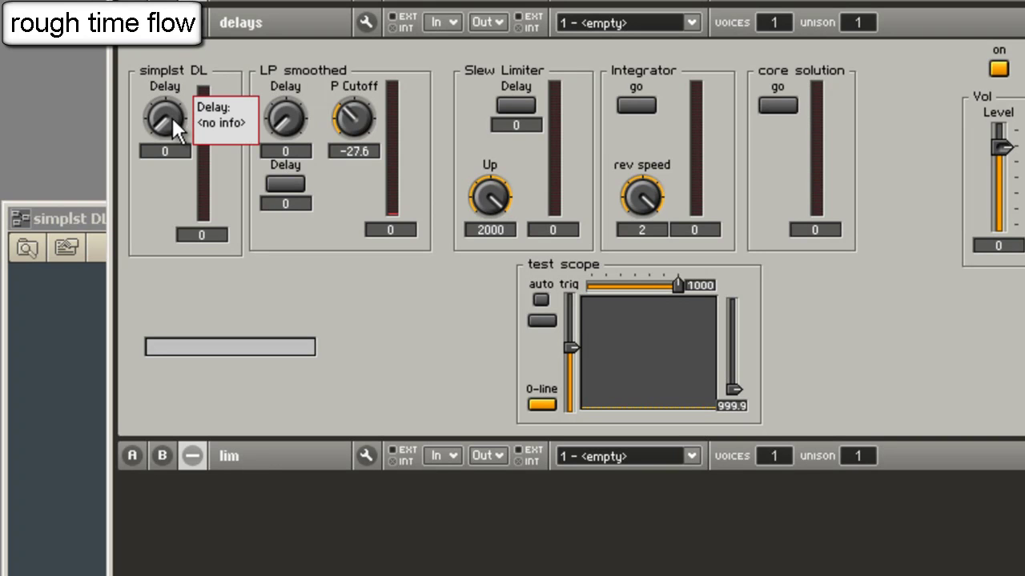
left_click_drag(172, 121, 351, 183)
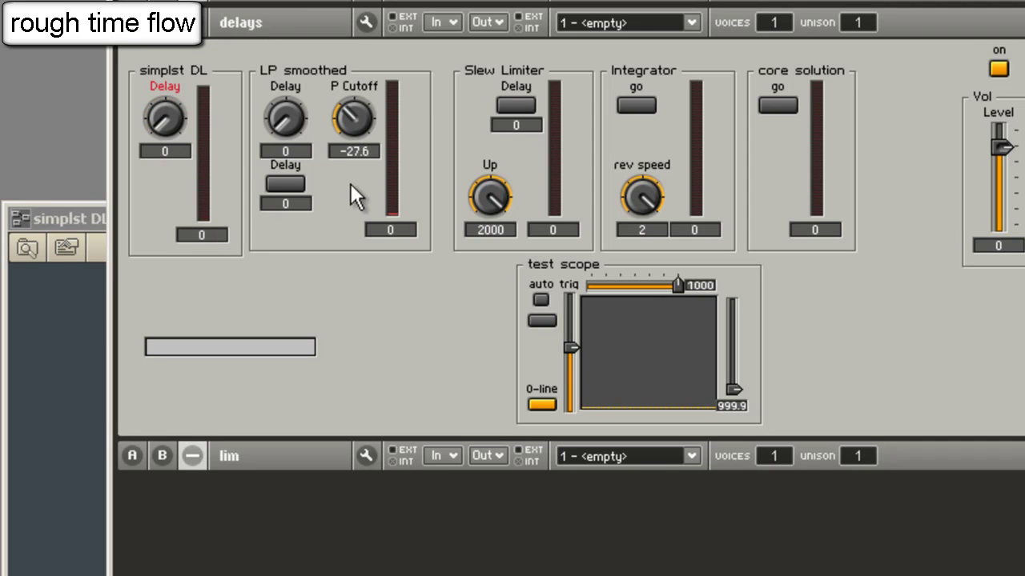
Return to the delays structure showing simplst DL wired to the test scope.
double_click(57, 435)
double_click(384, 381)
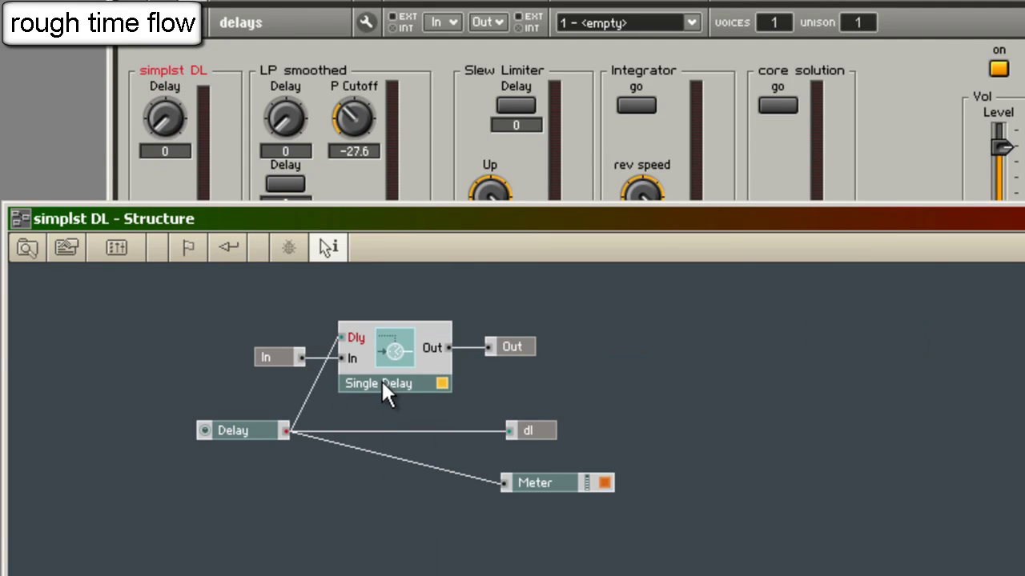
left_click(352, 118)
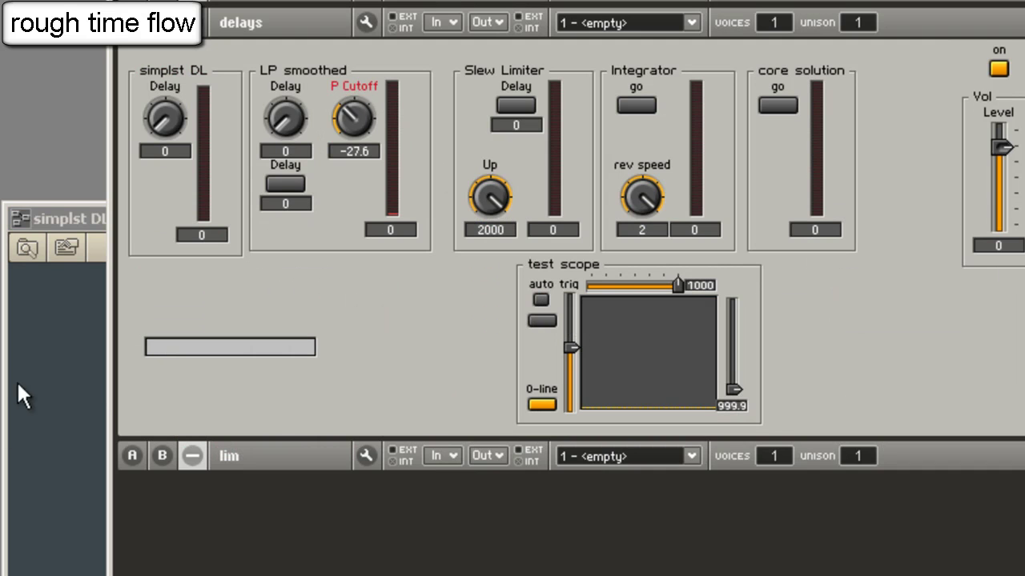
left_click(58, 395)
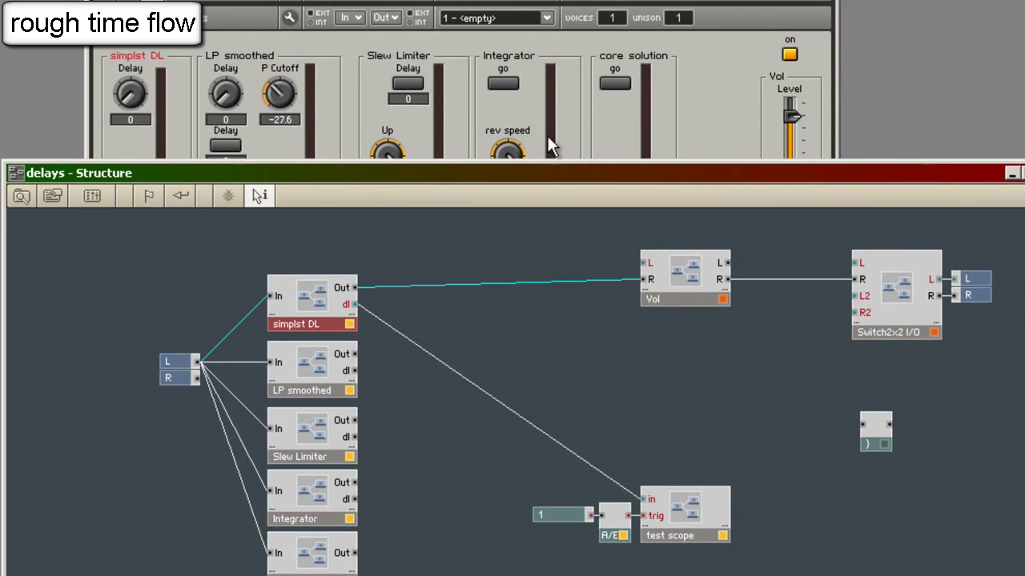
Sweep simplst DL's delay to 736 and back to 0, and shrink the scope range from 1000 to 10.
left_click(547, 136)
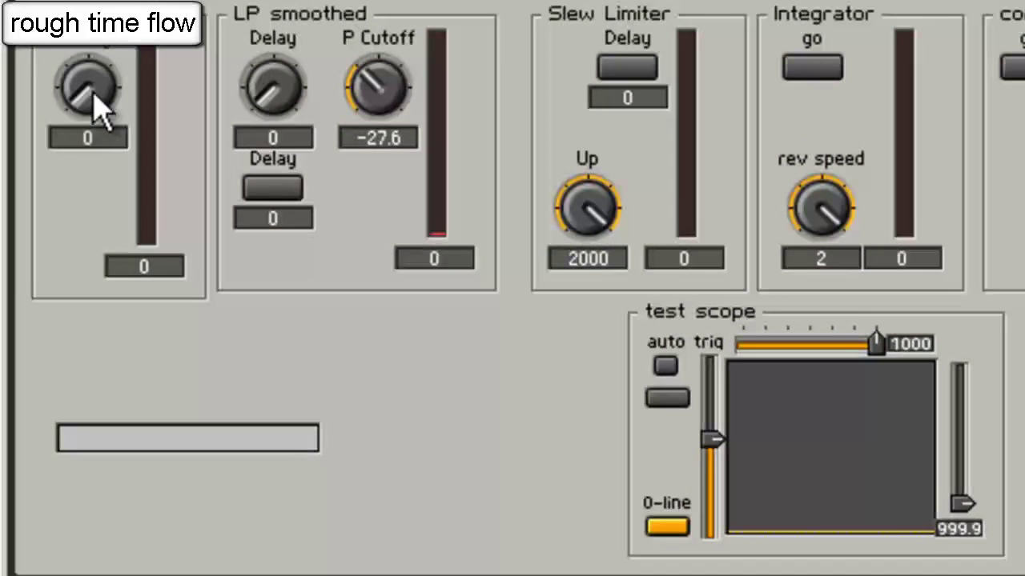
left_click_drag(125, 93, 128, 68)
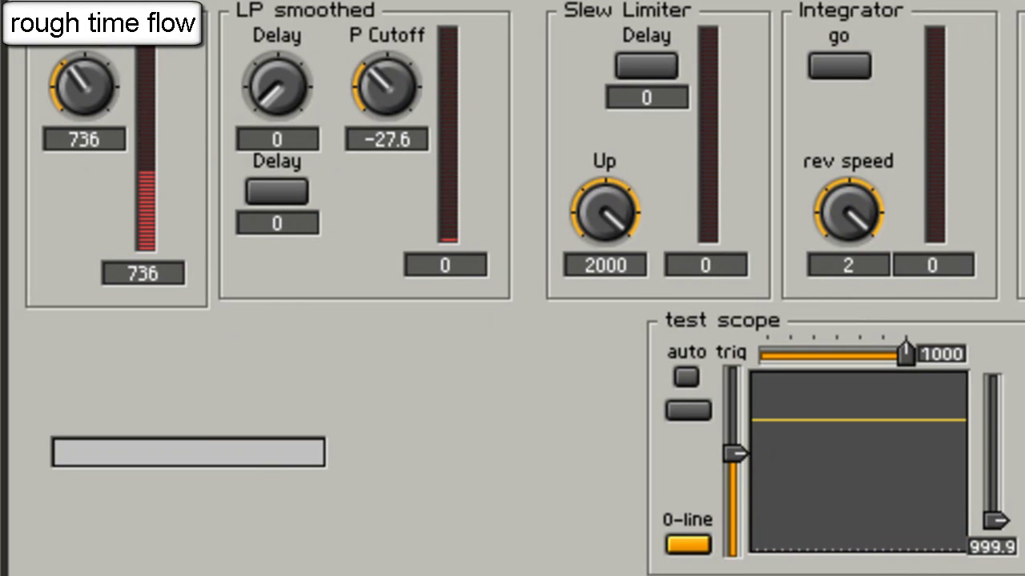
left_click(96, 108, "ctrl")
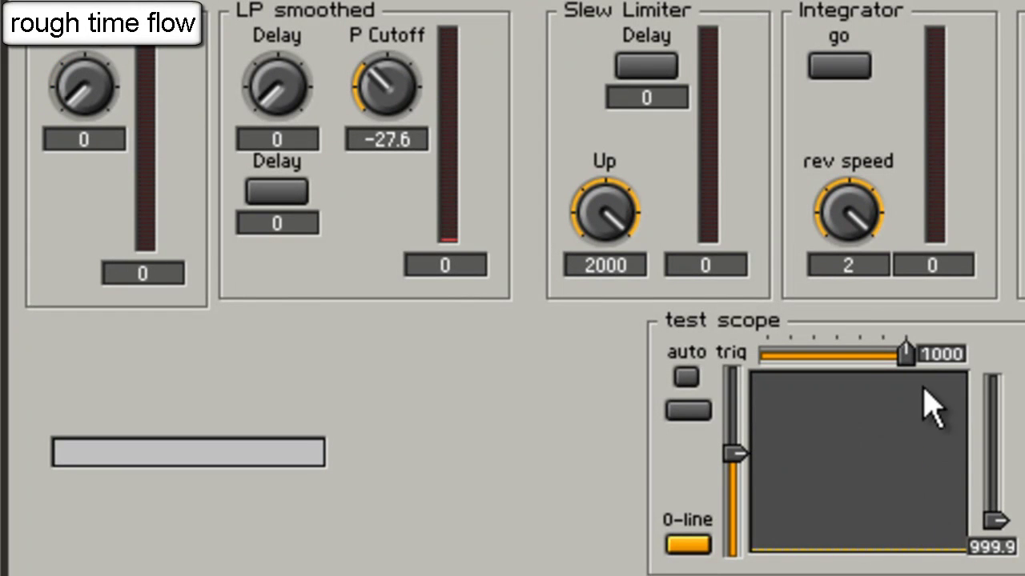
left_click_drag(905, 354, 713, 389)
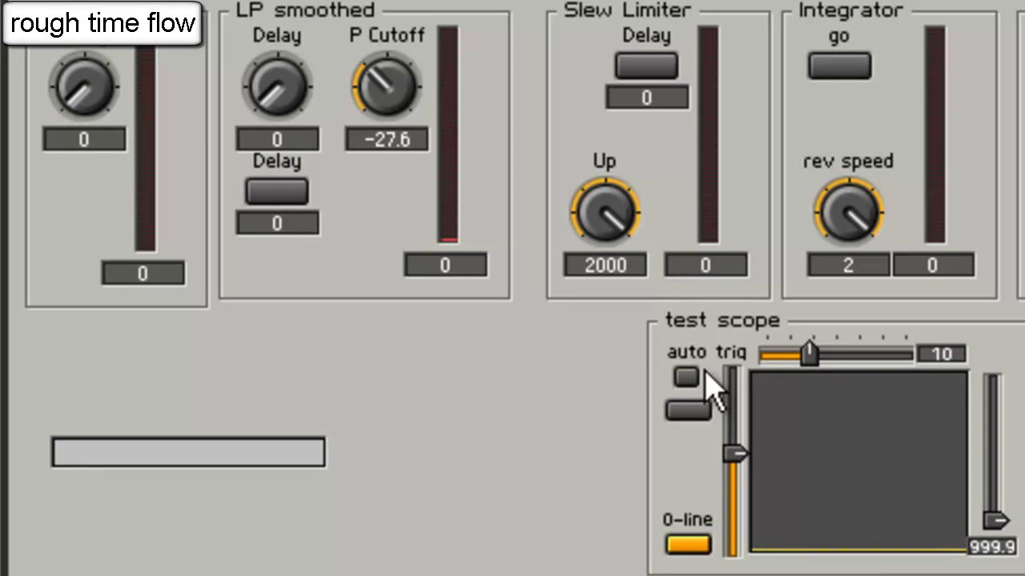
left_click_drag(126, 110, 171, 100)
left_click_drag(84, 86, 84, 129)
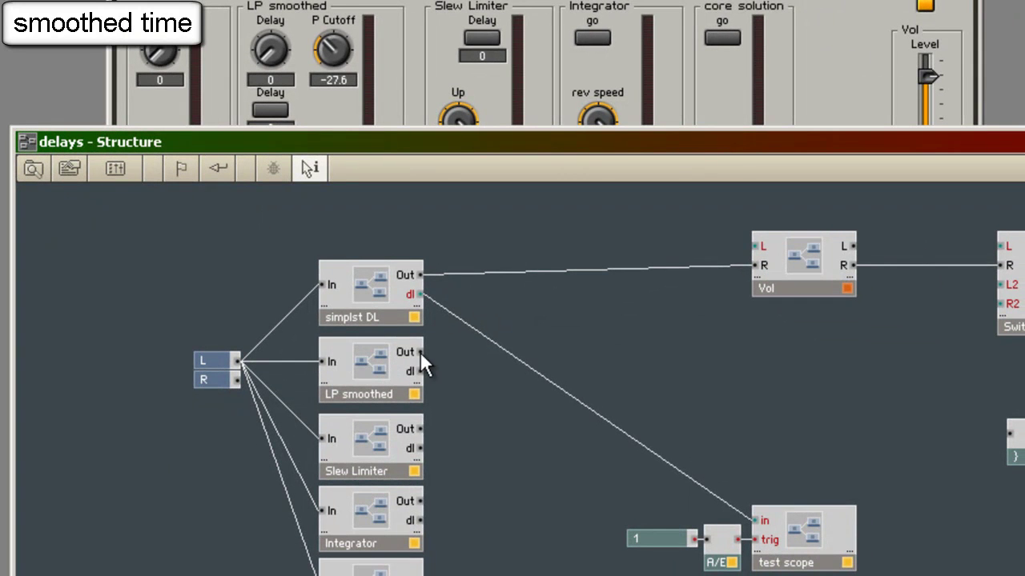
Wire LP smoothed's delay signal into the test scope and its audio into Vol R, then tidy its internal layout.
left_click_drag(416, 373, 755, 521)
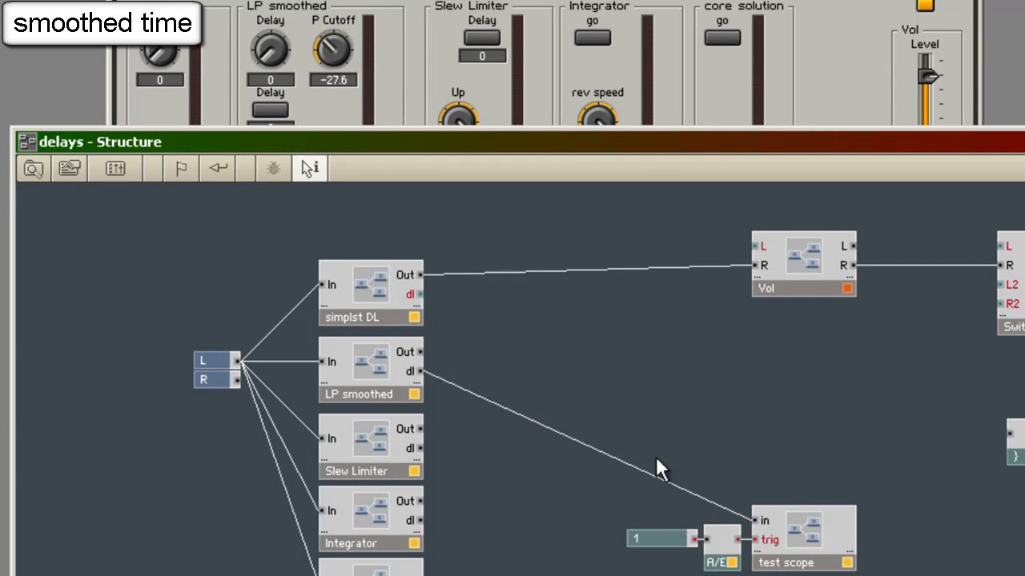
left_click_drag(421, 351, 757, 267)
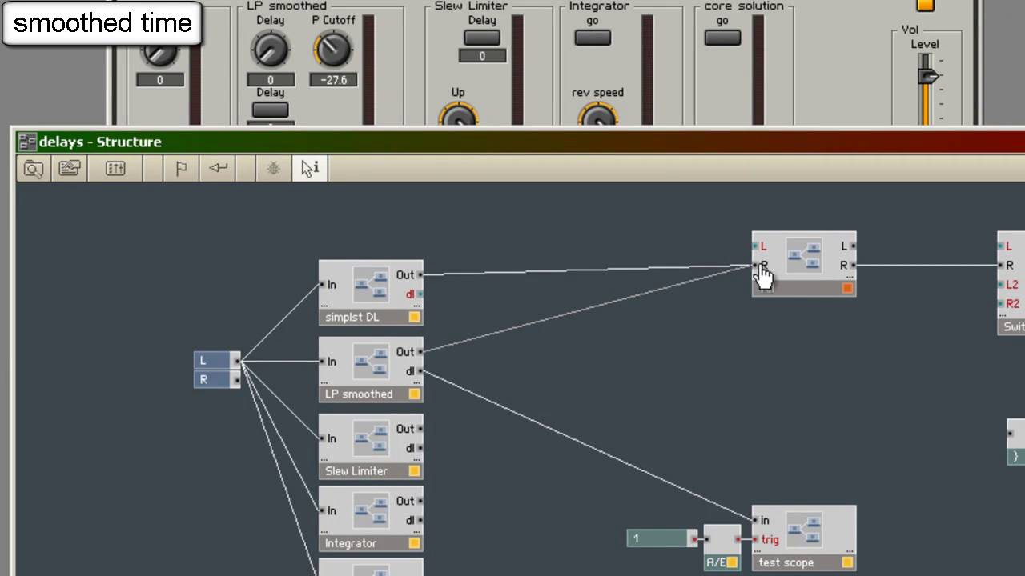
double_click(404, 376)
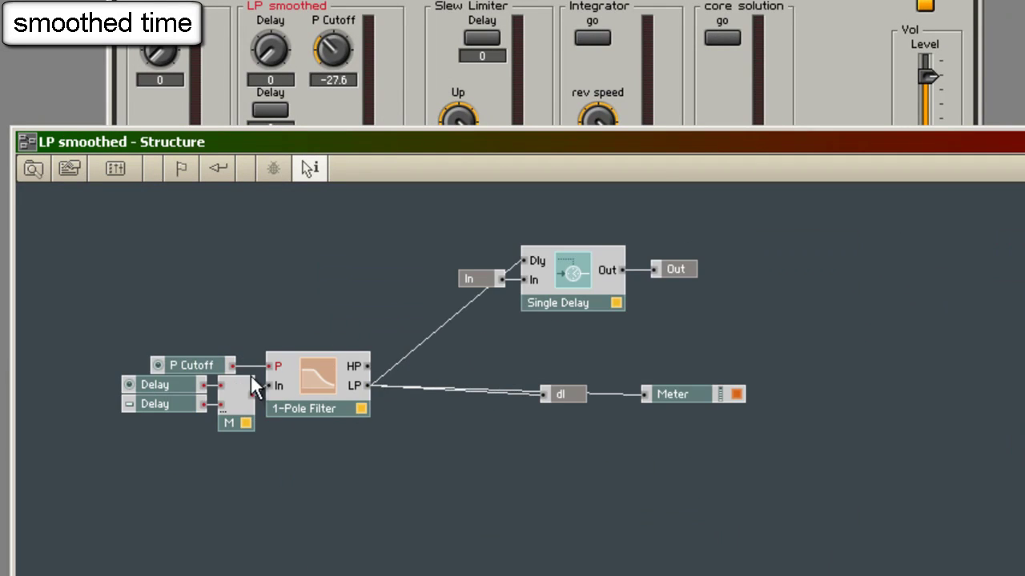
left_click_drag(194, 359, 164, 357)
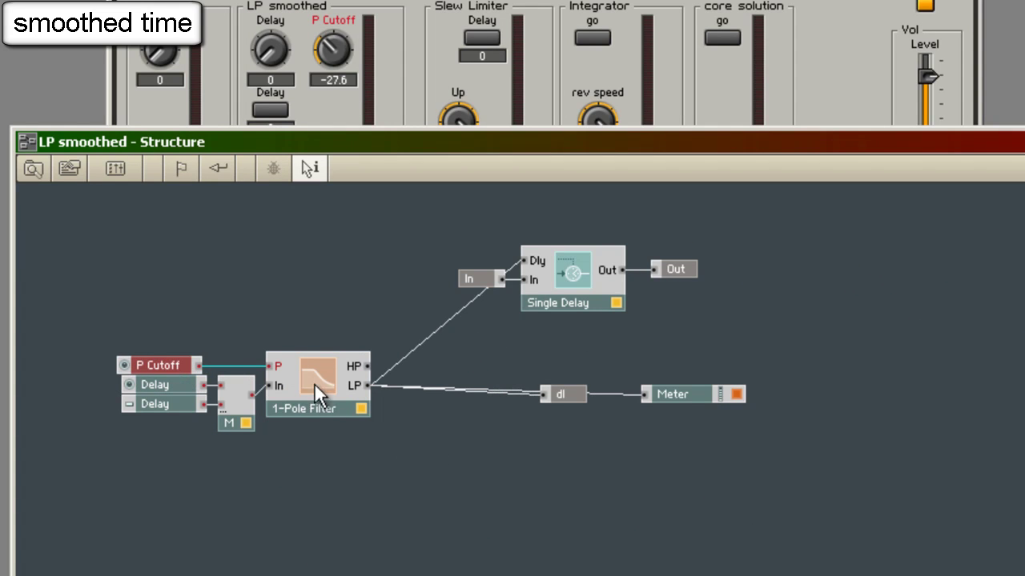
left_click_drag(314, 382, 308, 414)
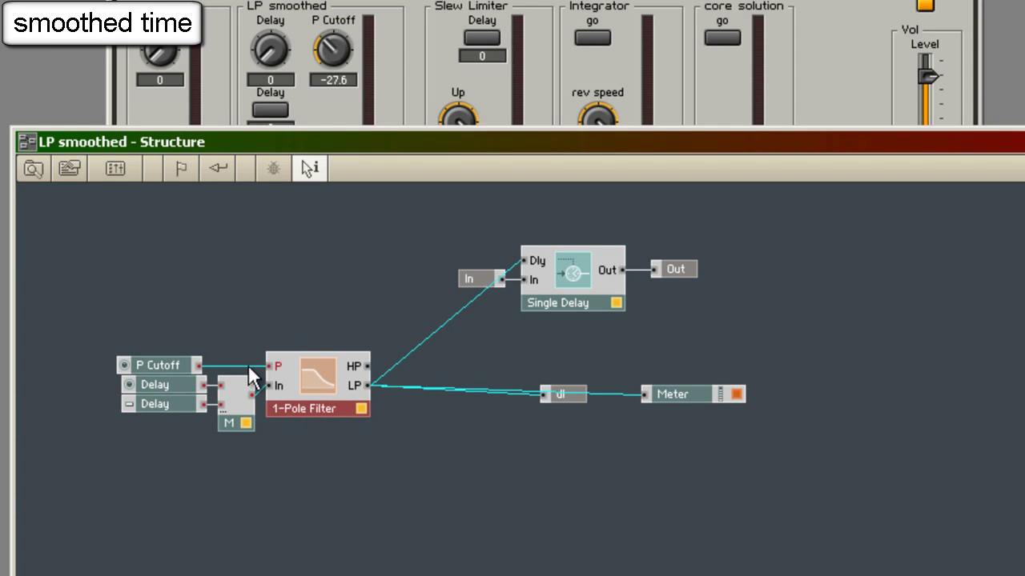
mouse_move(249, 364)
Sweep the LP smoothed delay time up and back to 0.
left_click(337, 49)
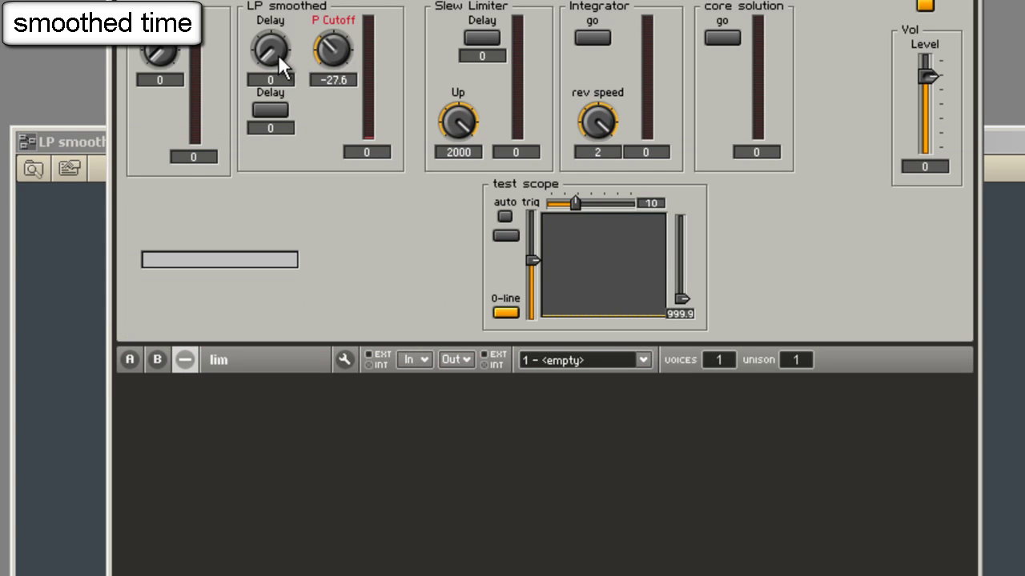
left_click(55, 271)
double_click(153, 272)
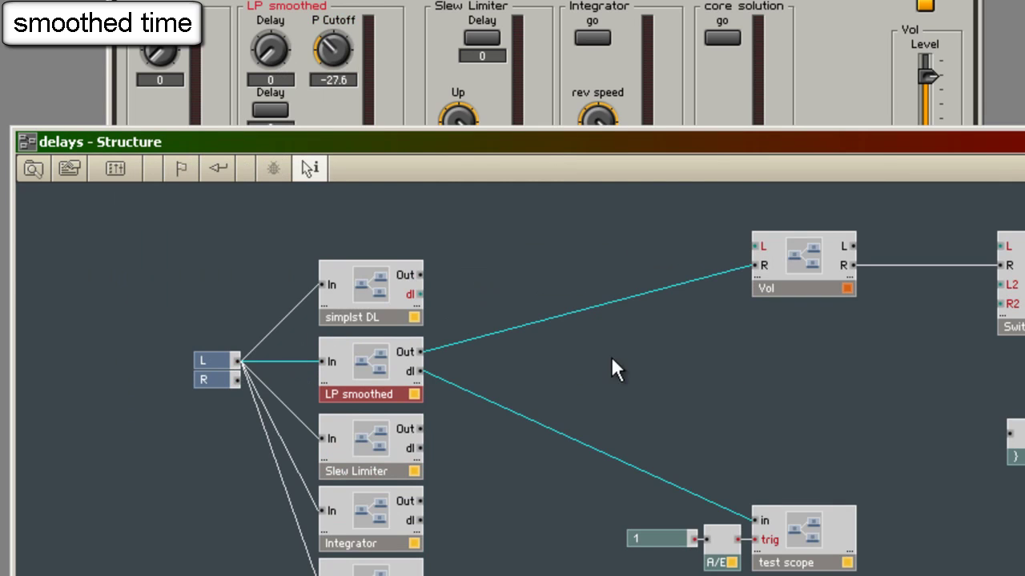
double_click(363, 361)
left_click(330, 23)
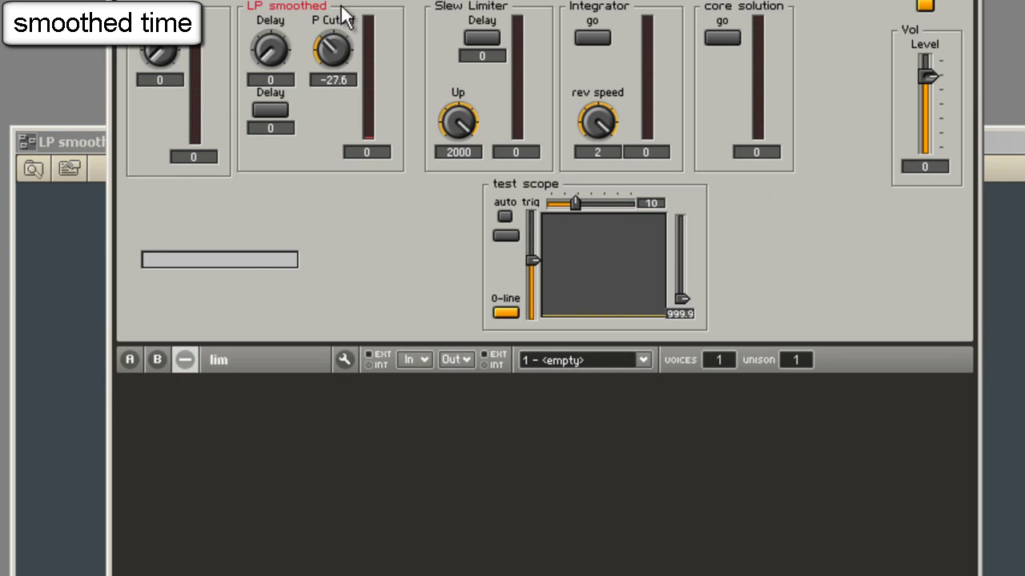
left_click_drag(274, 52, 326, 64)
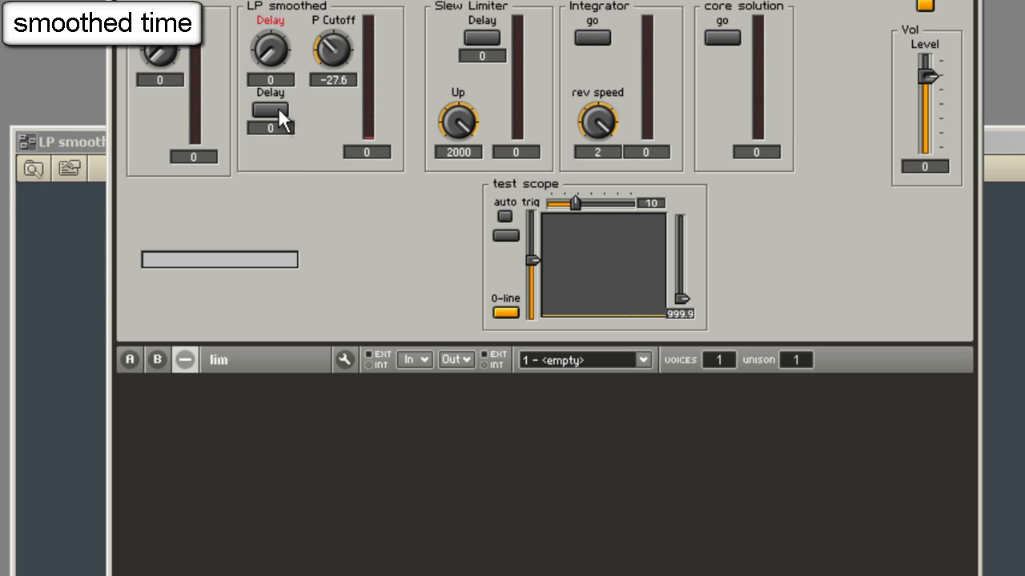
Inspect LP smoothed's second Delay control module.
left_click(90, 222)
left_click(168, 407)
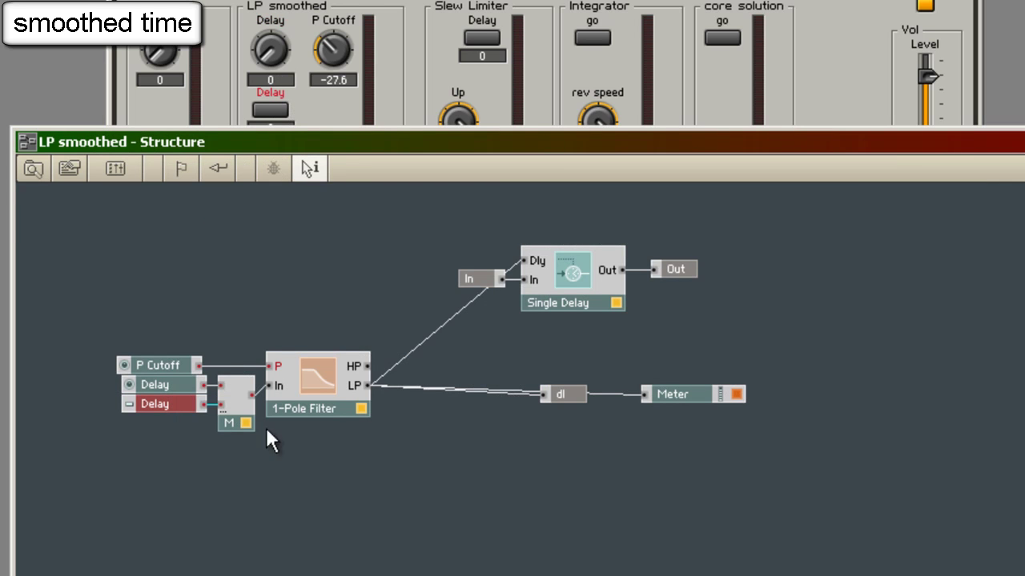
left_click(276, 109)
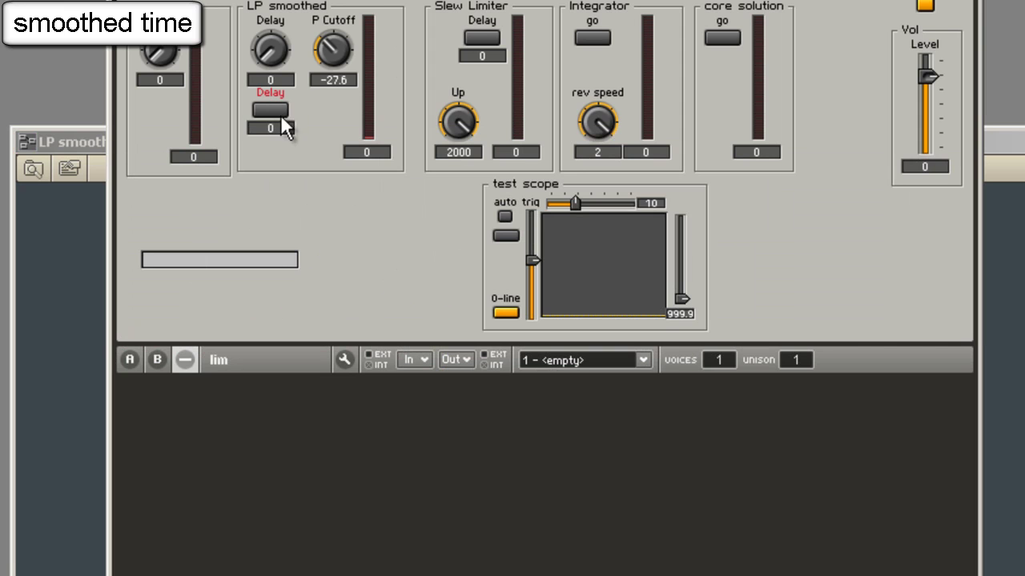
Review properties of the LP smoothed Delay toggle, the macro, and the Single Delay's 2000 ms buffer.
double_click(269, 112)
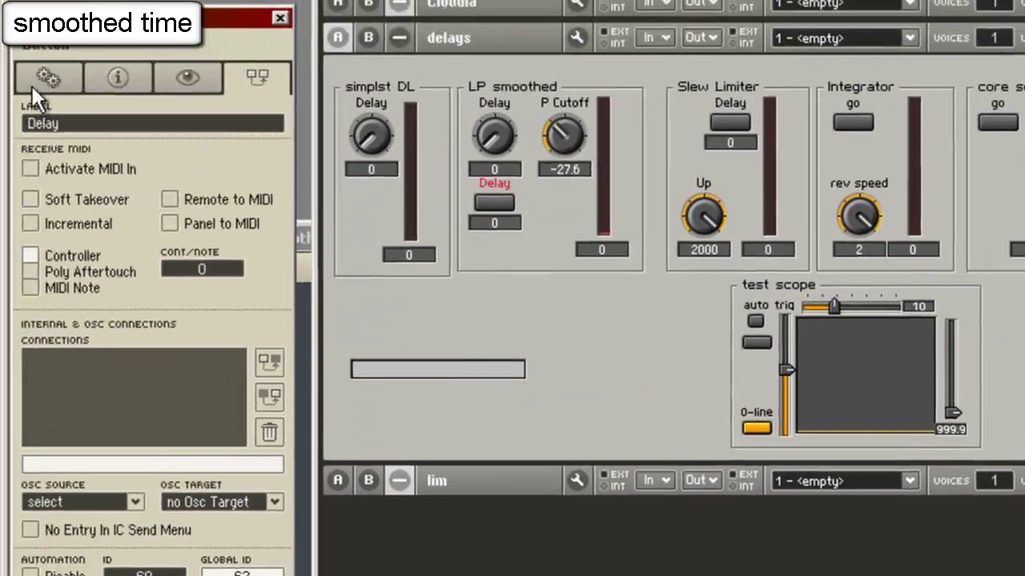
left_click(36, 83)
left_click(567, 517)
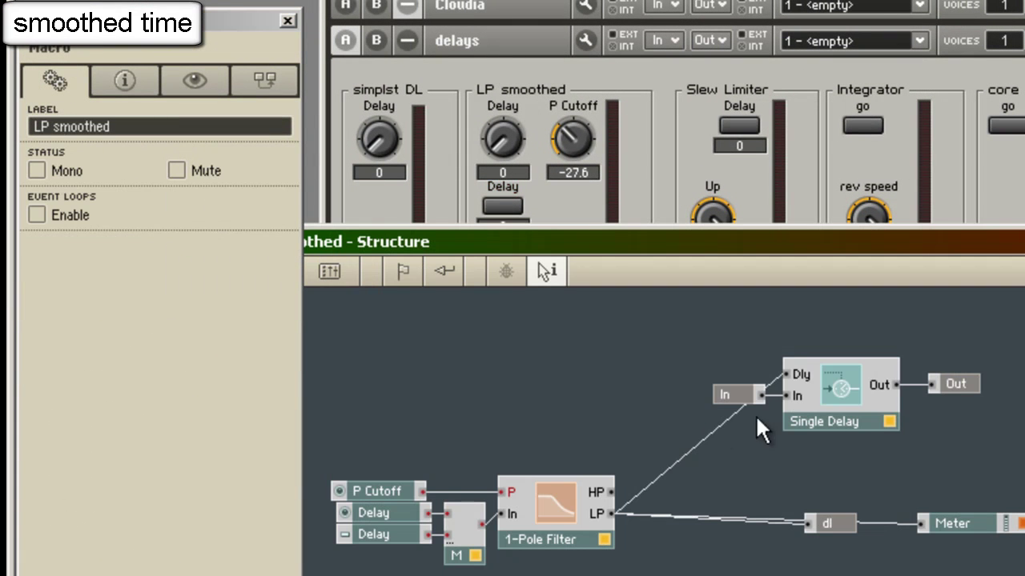
left_click(839, 402)
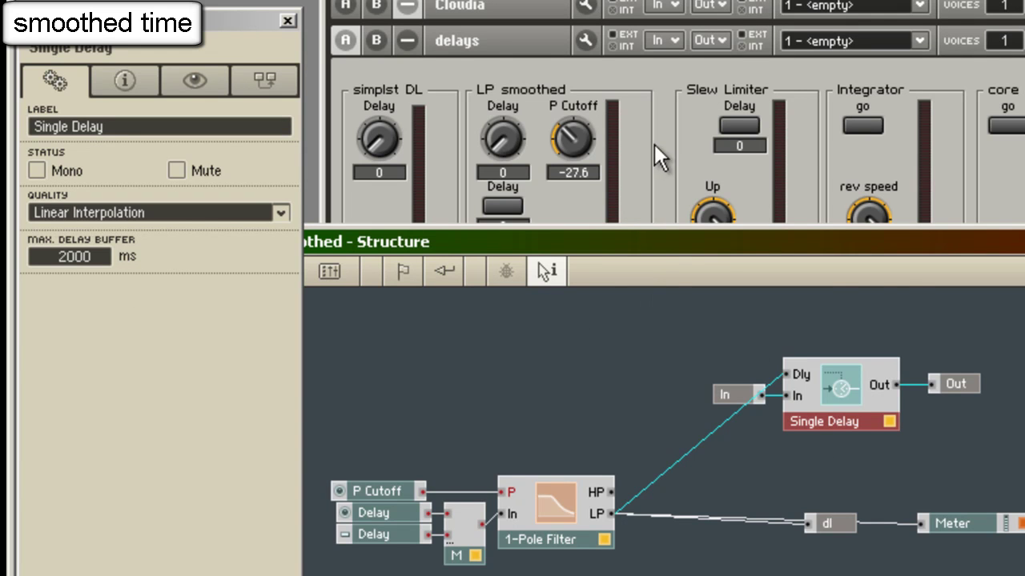
left_click(672, 200)
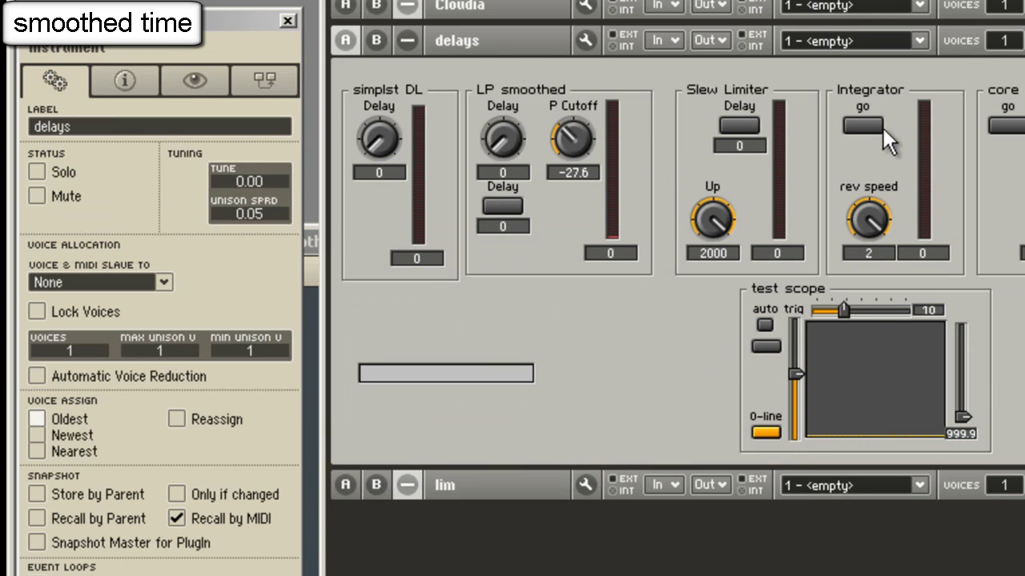
Trigger the Integrator run, test a 2000 ms LP smoothed delay jump, and raise the cutoff to -5.2.
left_click(861, 121)
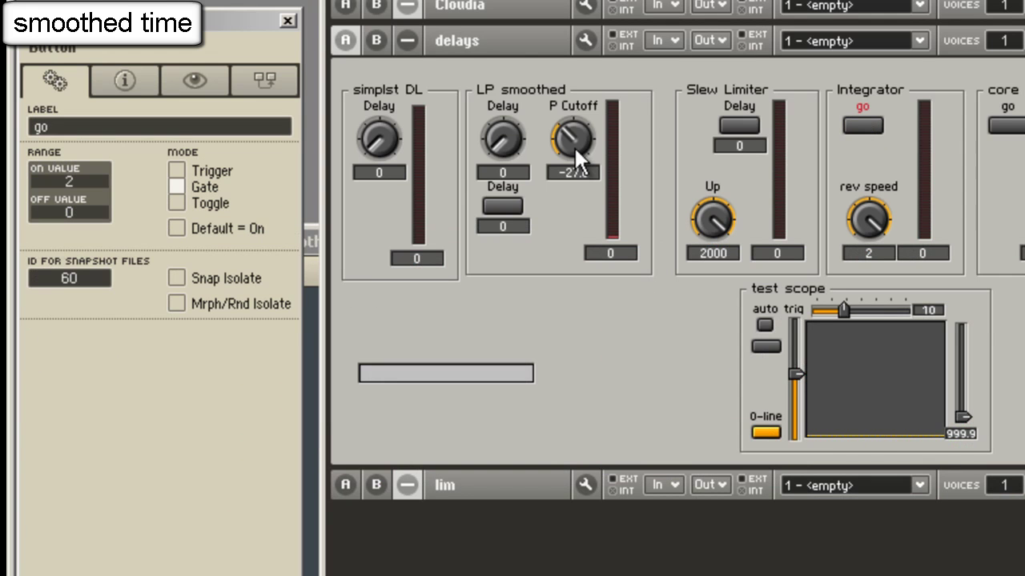
left_click(514, 203)
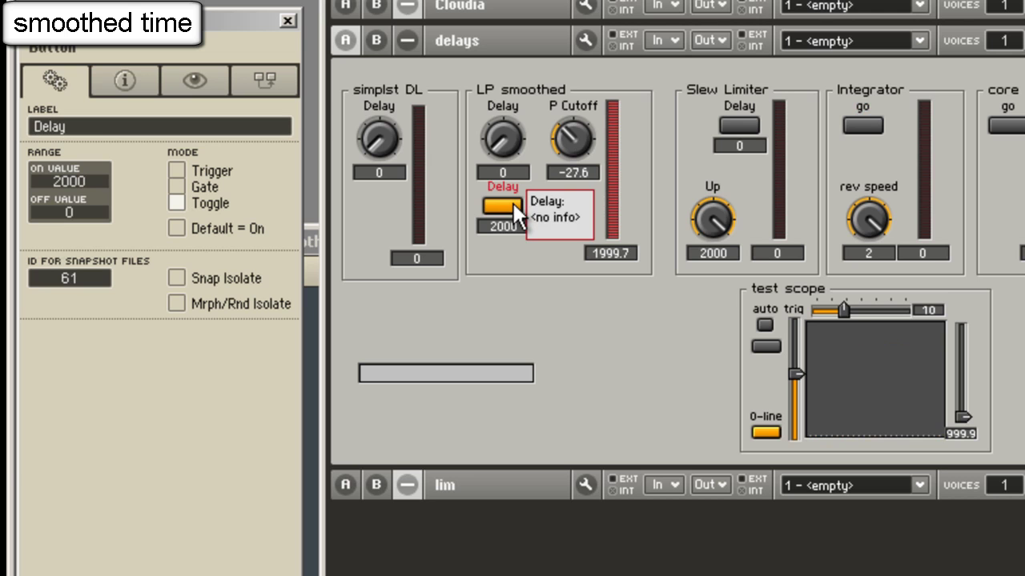
left_click(513, 203)
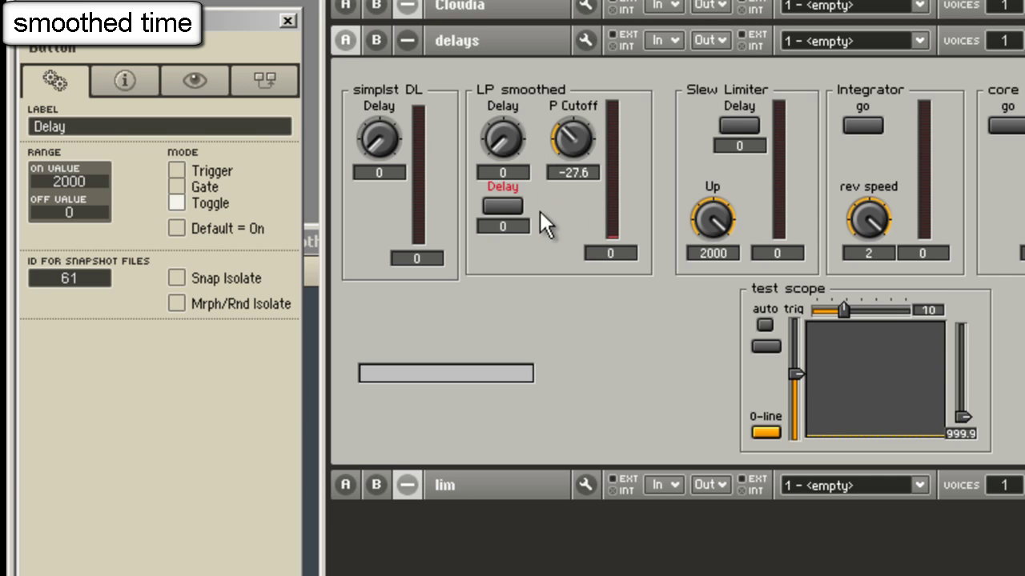
left_click_drag(571, 132, 568, 164)
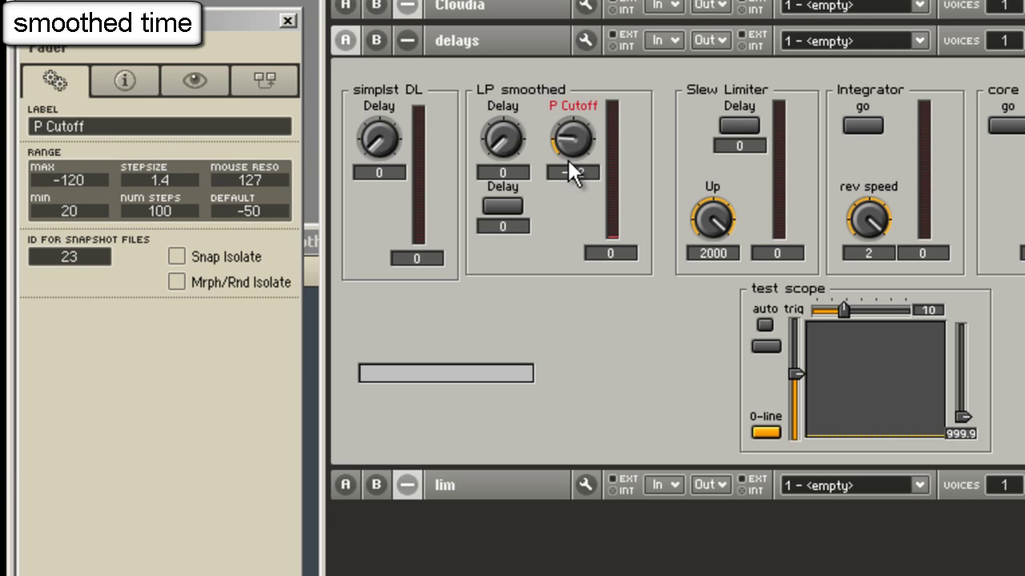
Retest the 2000 ms jump while lowering the LP smoothed P Cutoff to -90.6.
left_click(513, 202)
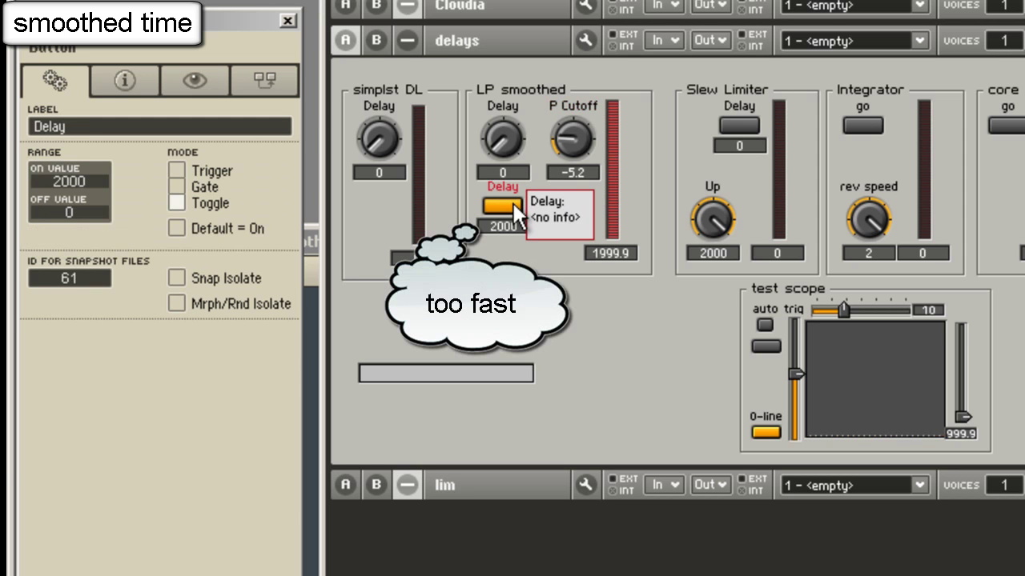
left_click(592, 100)
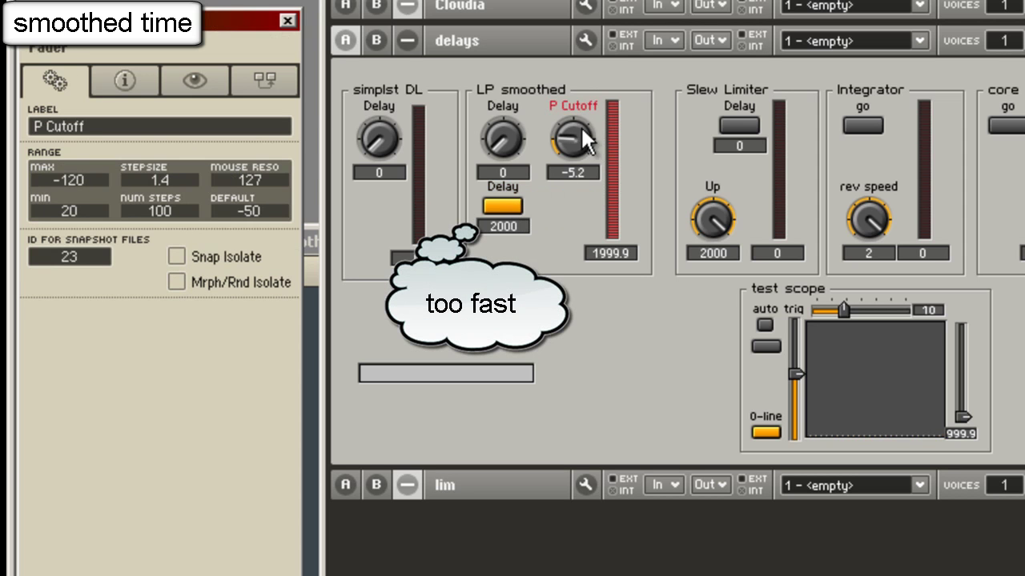
left_click_drag(581, 126, 606, 45)
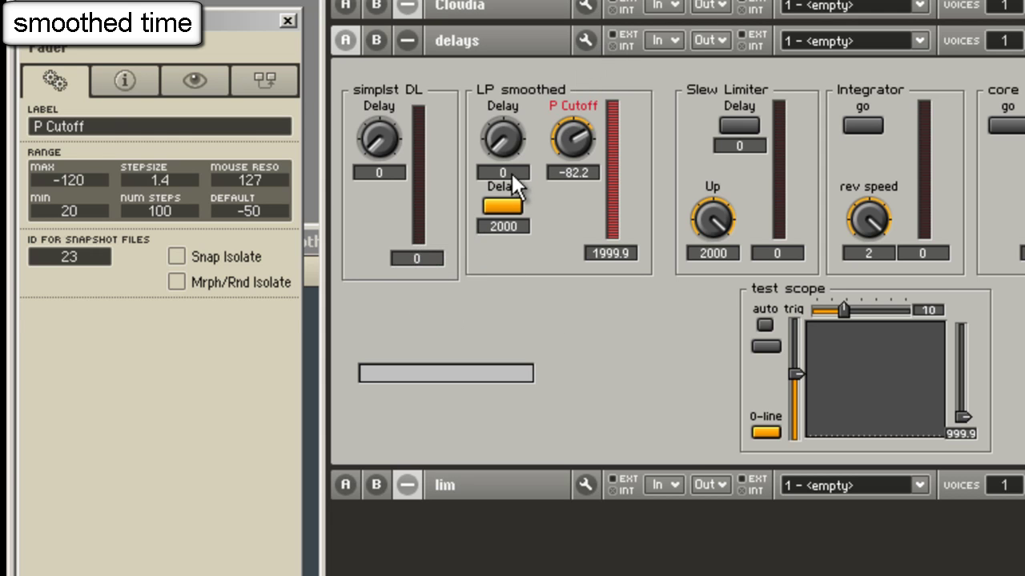
left_click(509, 206)
left_click_drag(553, 152, 578, 125)
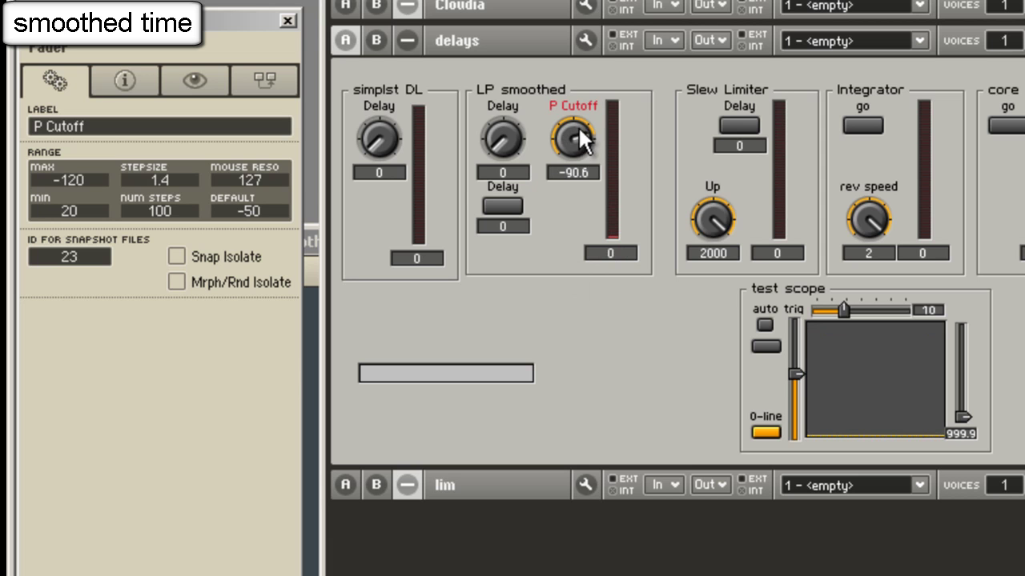
Toggle the LP smoothed reverse delay on and off at several cutoffs, with the scope time scale at 1000.
left_click(504, 206)
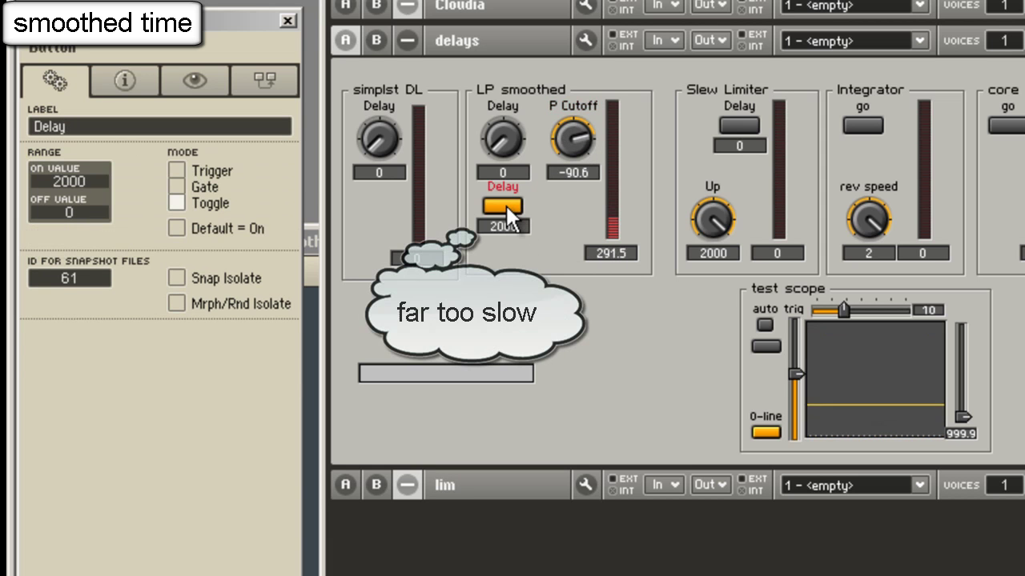
mouse_move(575, 165)
left_mouse_down()
mouse_move(563, 172)
mouse_move(574, 152)
left_mouse_up()
left_click(507, 206)
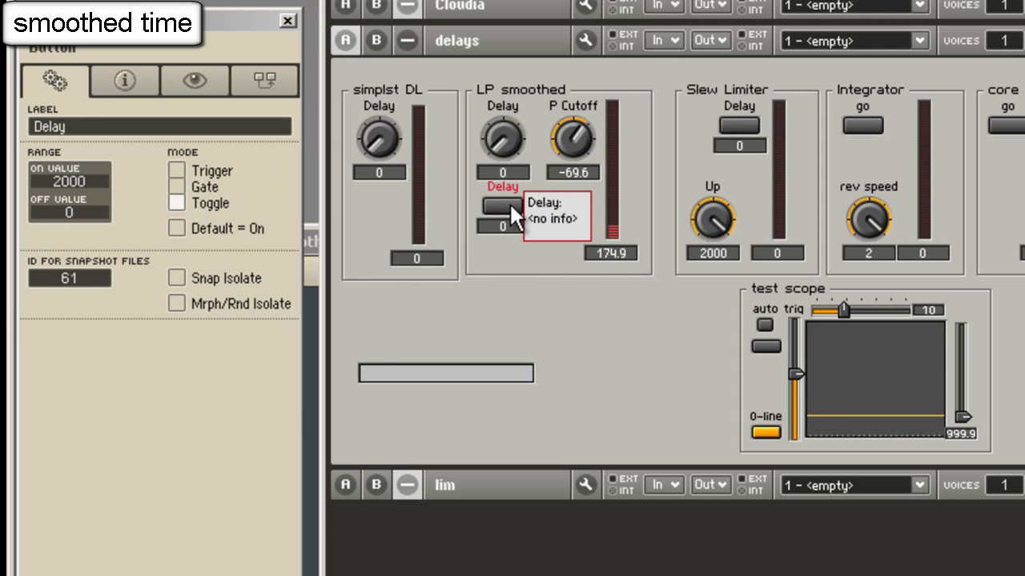
left_click(510, 203)
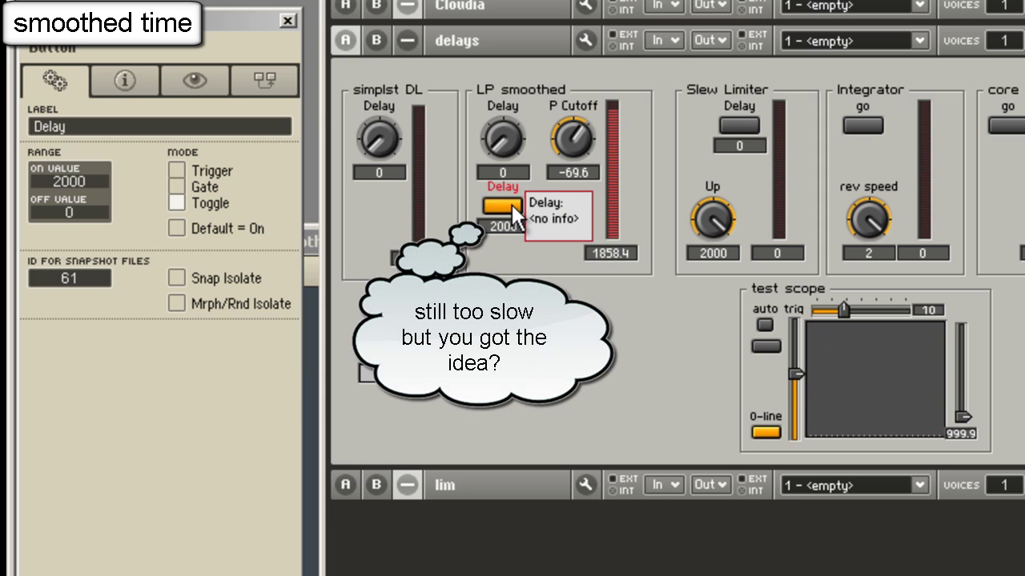
left_click(509, 205)
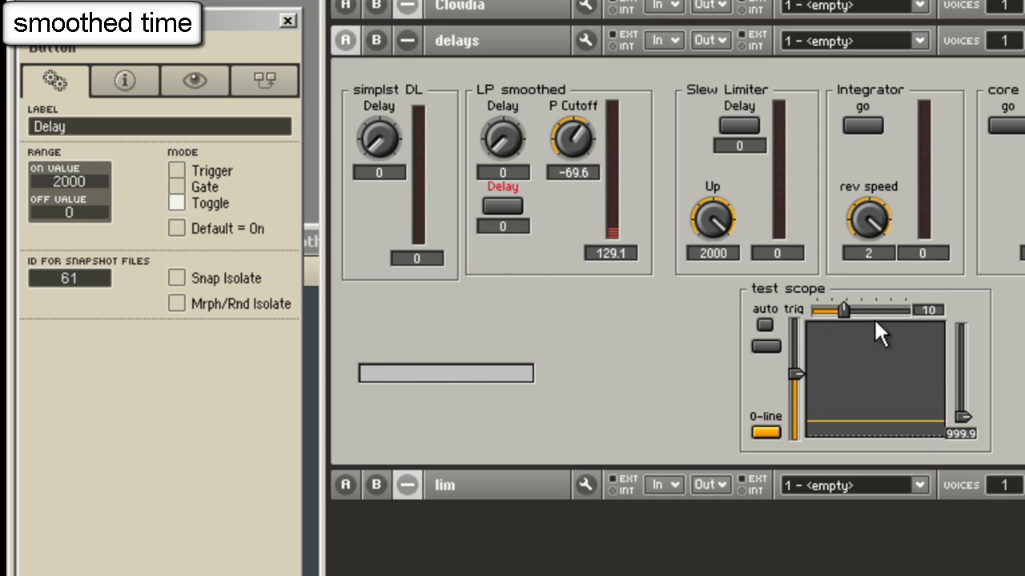
left_click_drag(843, 309, 905, 309)
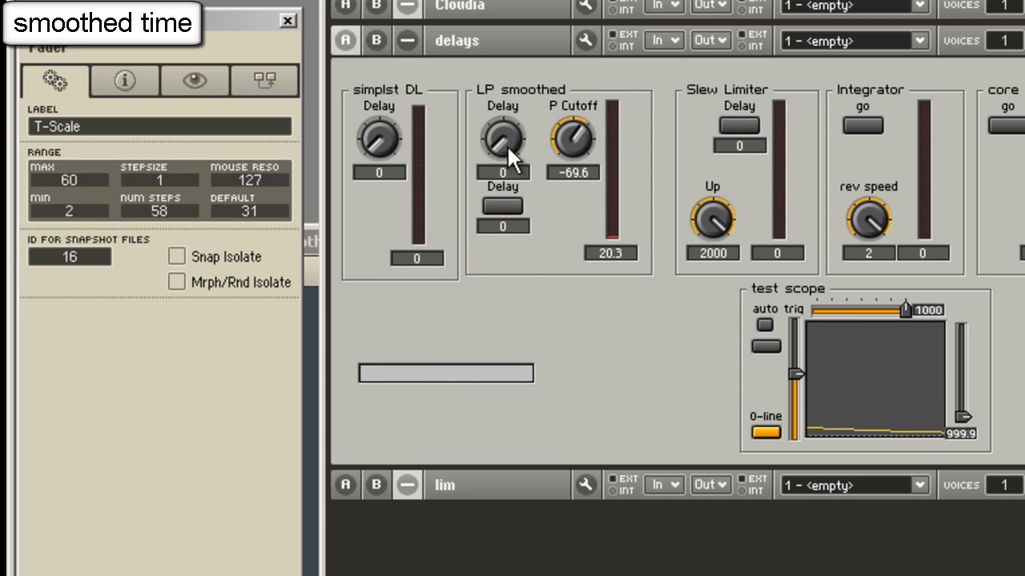
left_click_drag(572, 140, 535, 183)
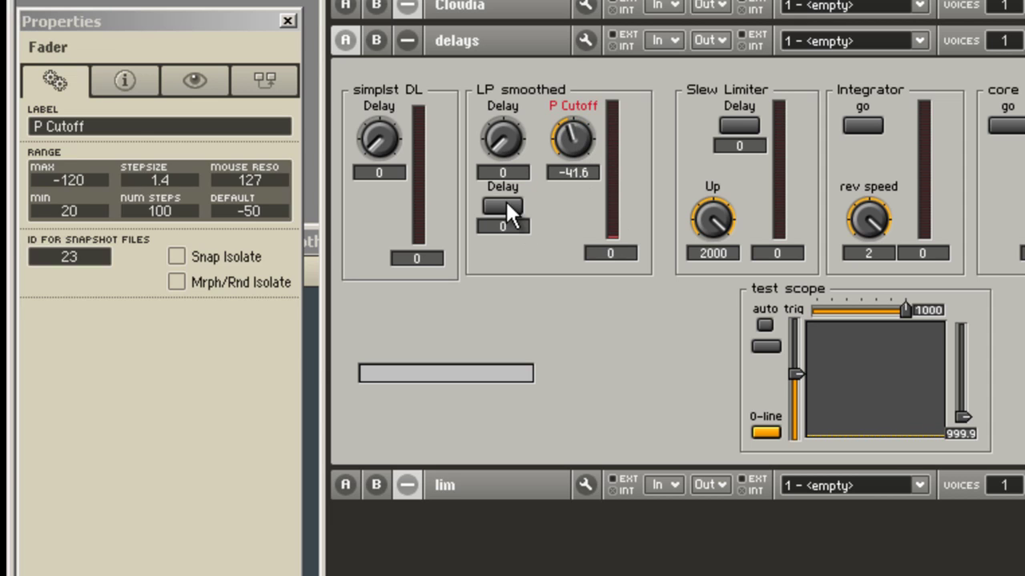
left_click(503, 205)
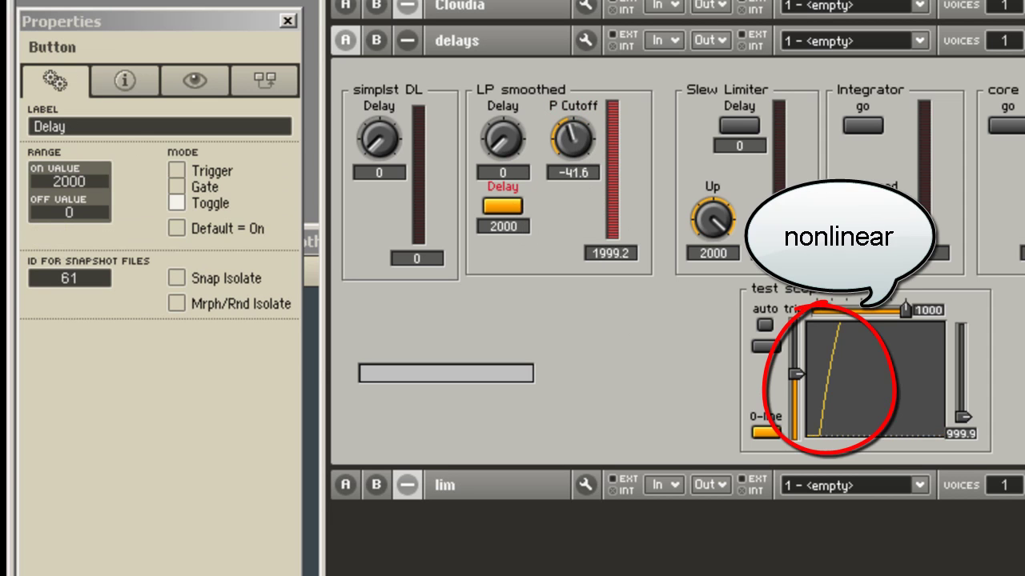
left_click(492, 207)
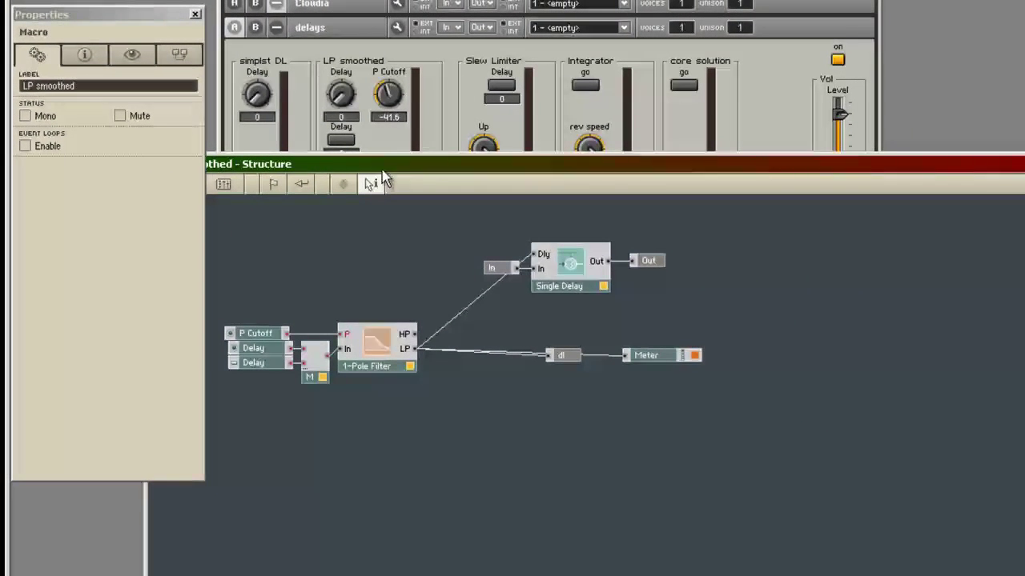
Set the LP smoothed P Cutoff to 20 and wire Slew Limiter Out into Vol's R input.
left_click_drag(398, 154, 399, 165)
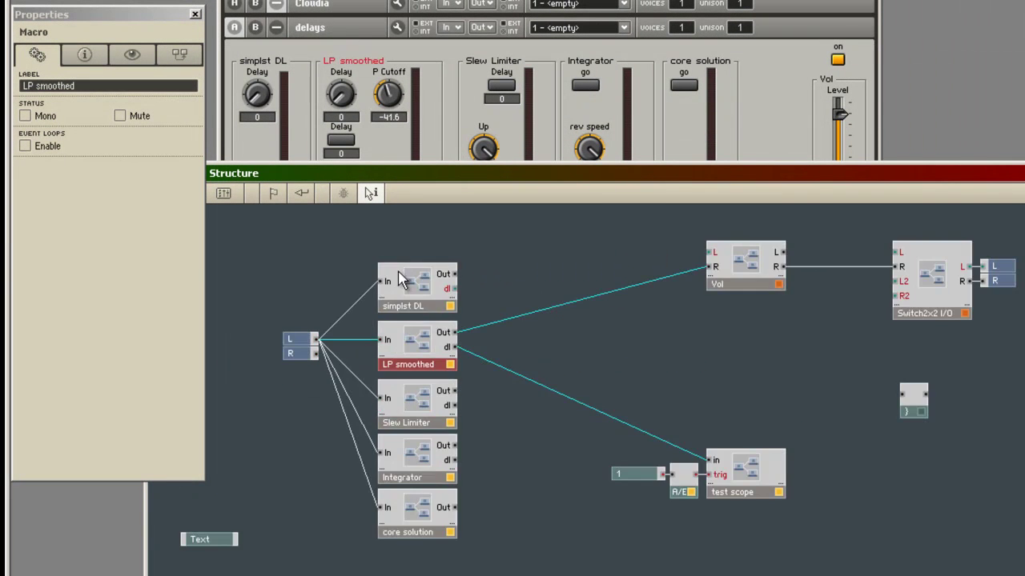
double_click(402, 279)
left_click(448, 135)
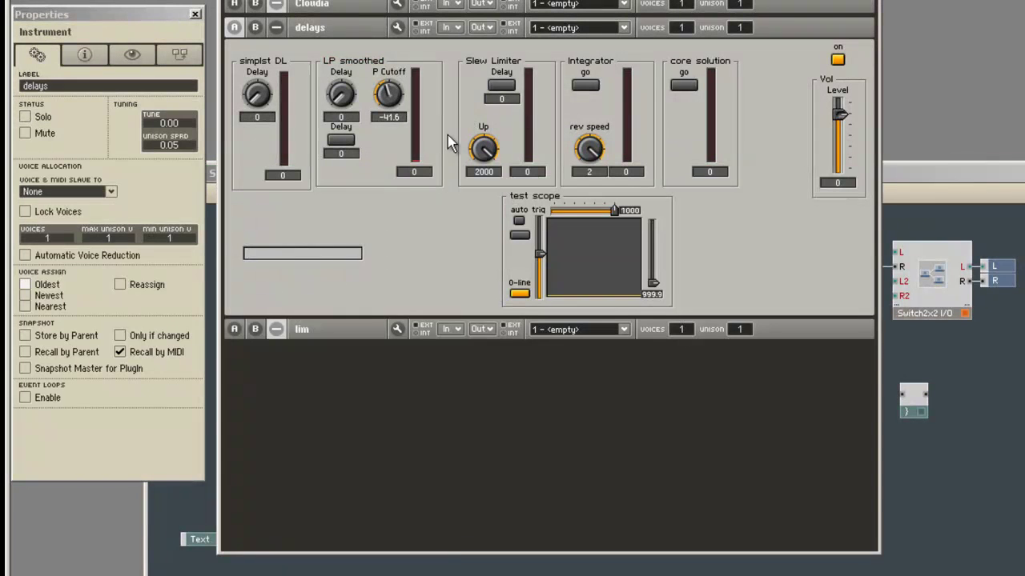
left_click(403, 100)
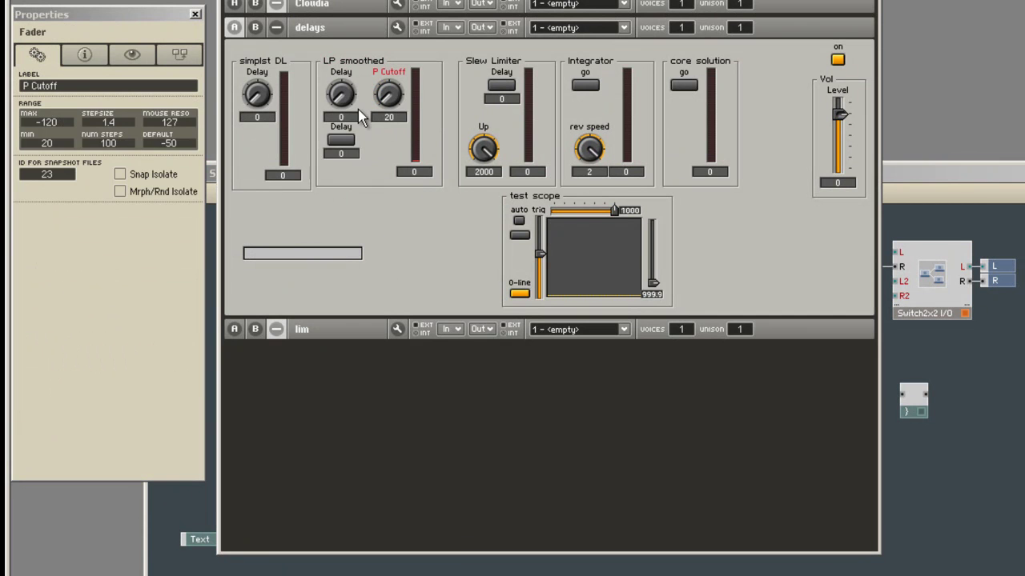
left_click(344, 144)
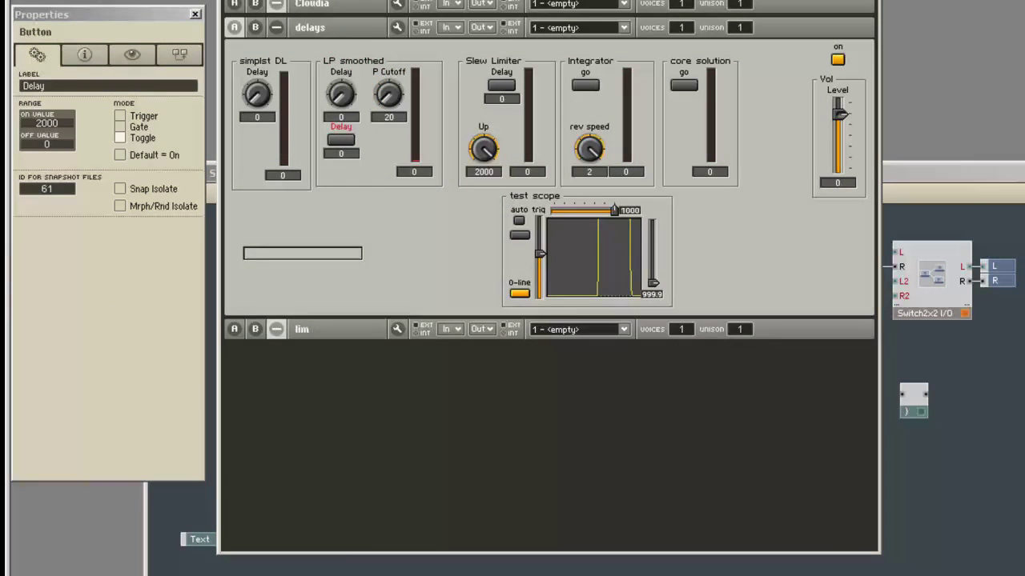
key("F6")
left_click_drag(456, 391, 713, 276)
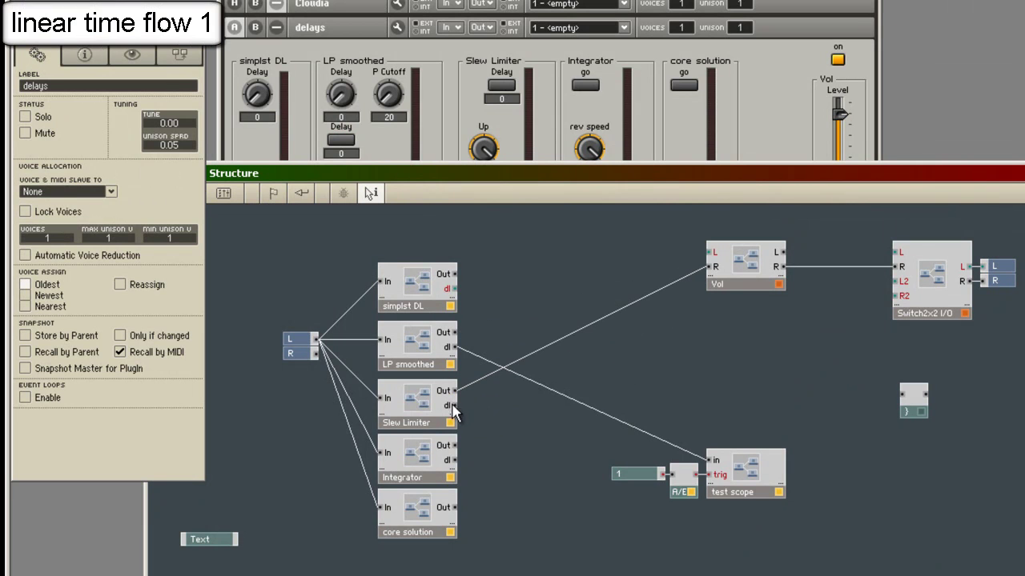
Feed the test scope from Slew Limiter's dl output and open the Slew Limiter macro's structure.
left_click_drag(454, 406, 700, 465)
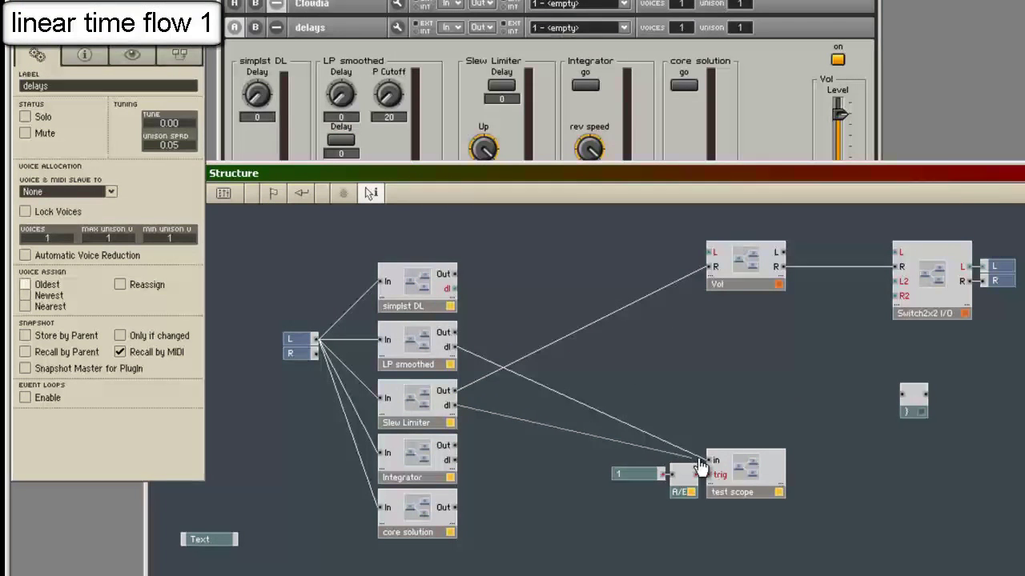
double_click(412, 415)
right_click(373, 426)
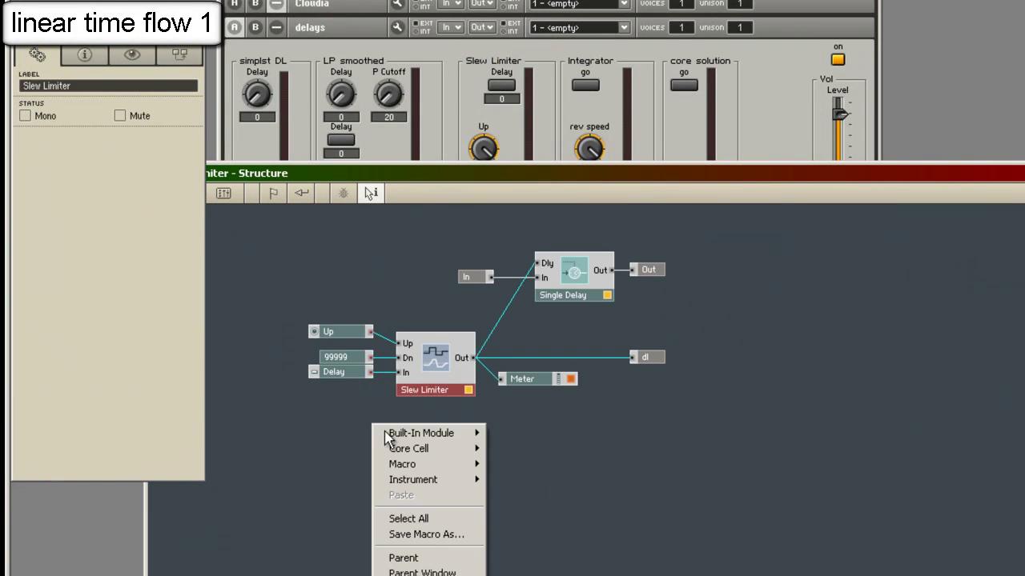
mouse_move(417, 434)
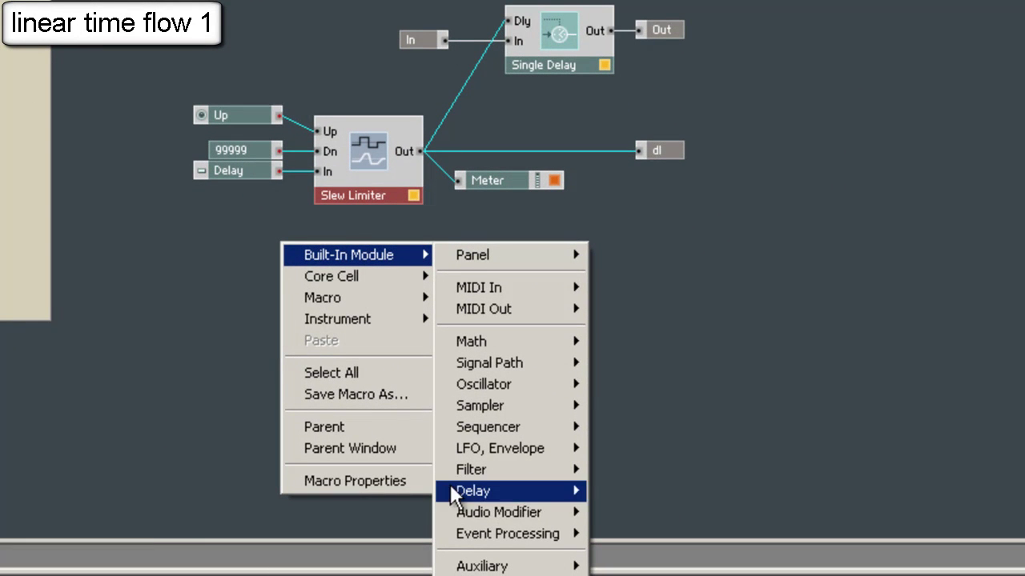
mouse_move(480, 541)
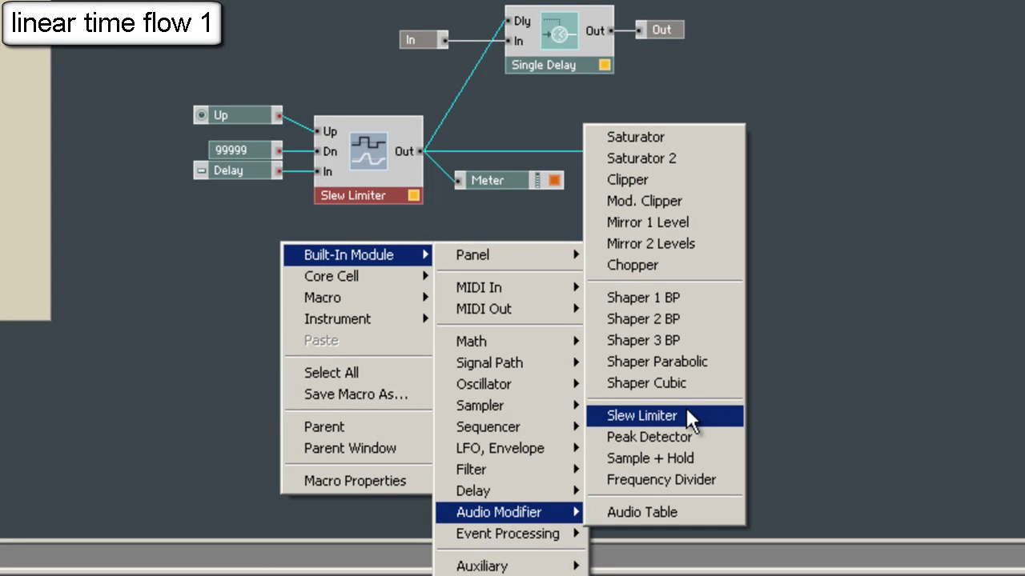
left_click(260, 229)
Inspect the Slew Limiter, Up control and Single Delay modules, toggling between the full panel and the structure view.
left_click(380, 453)
mouse_move(381, 454)
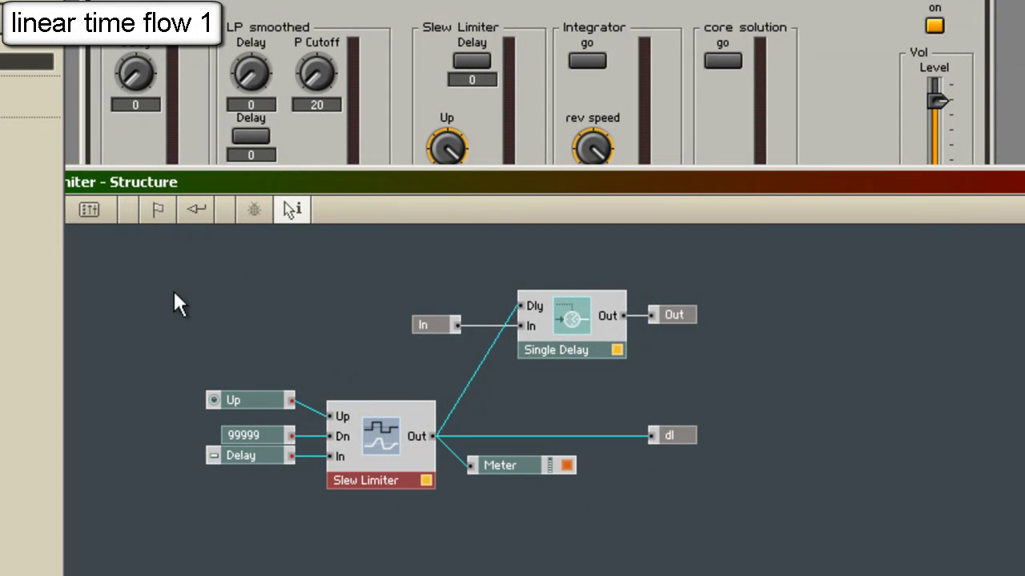
left_click(260, 400)
key("F6")
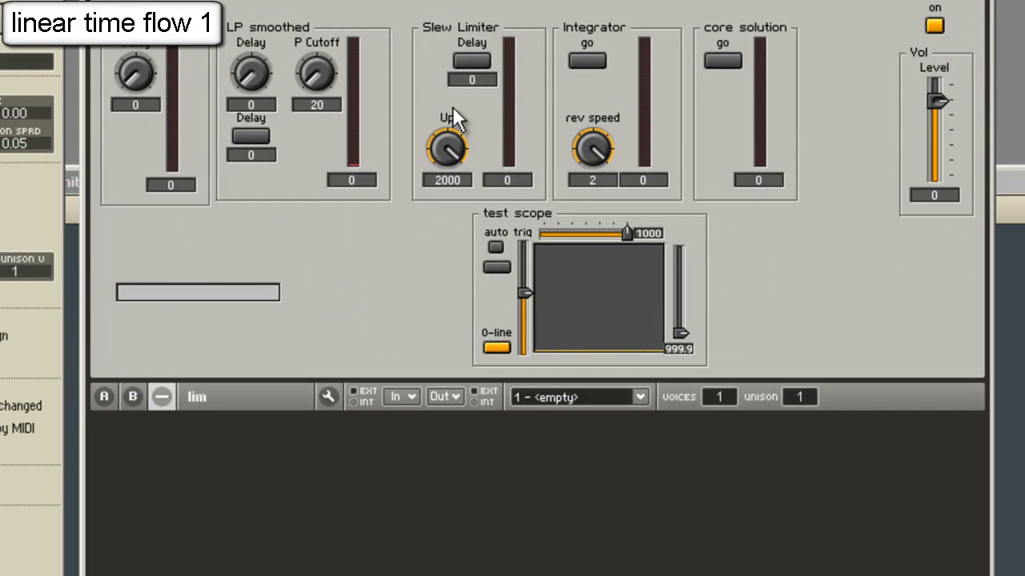
key("F6")
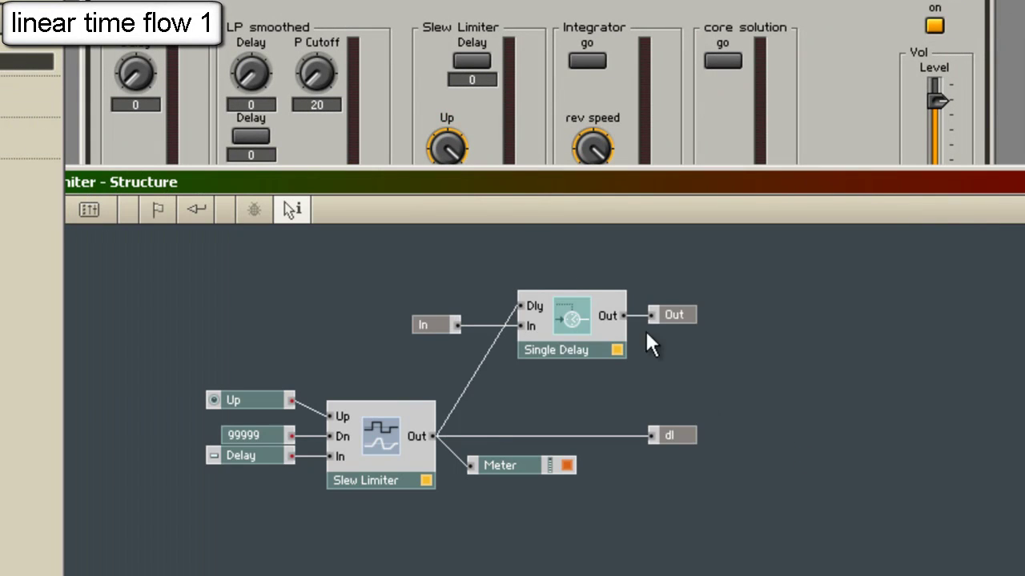
left_click(553, 305)
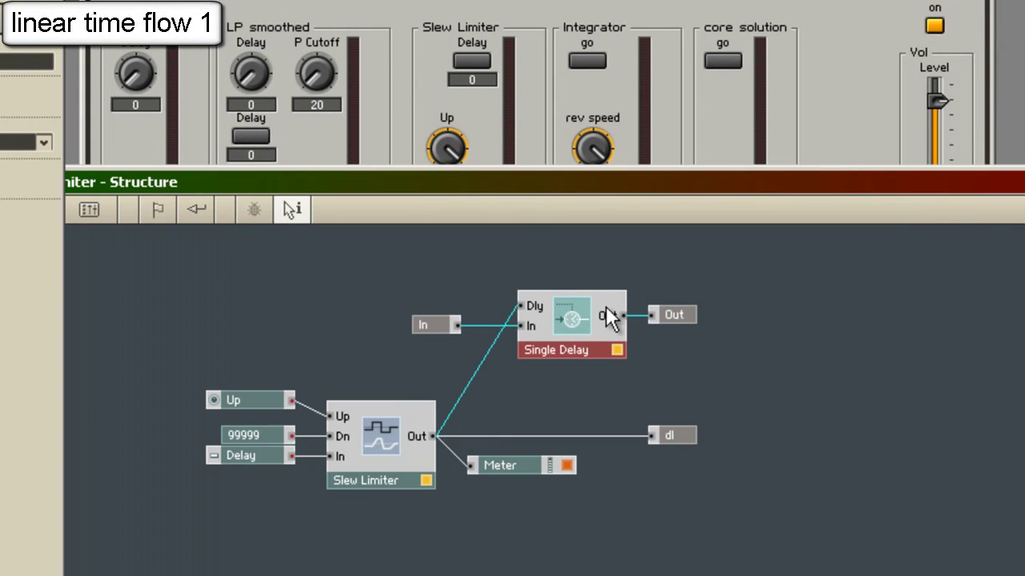
Adjust the Slew Limiter's Up rate and switch its reverse delay on and off to show the linear ramp.
key("F6")
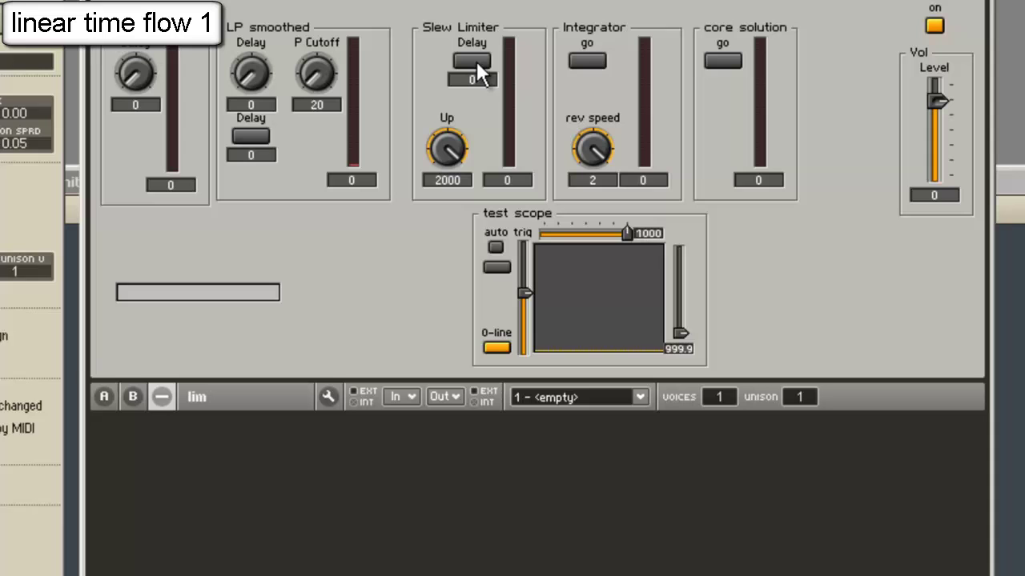
left_click(472, 61)
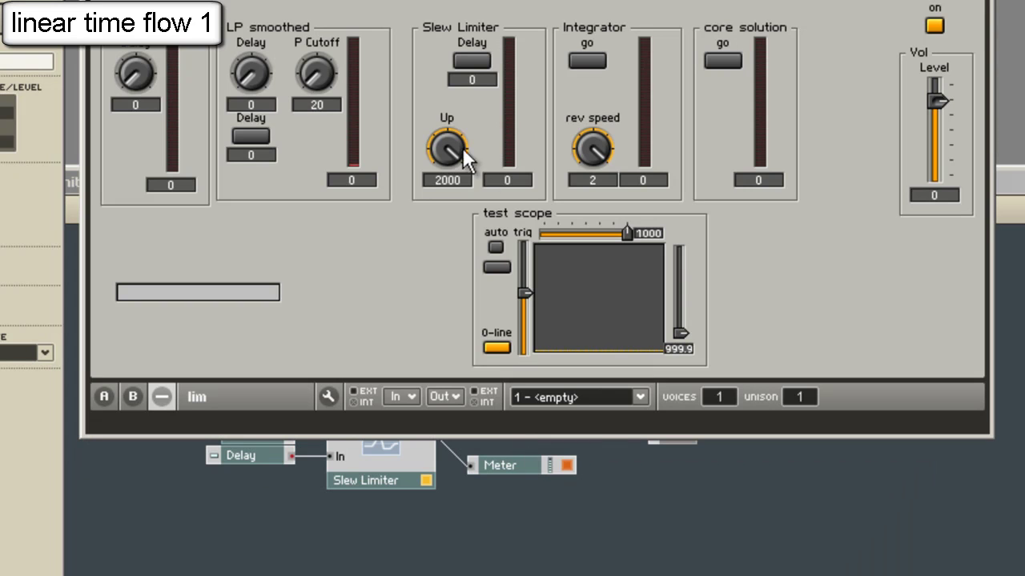
left_click(337, 492)
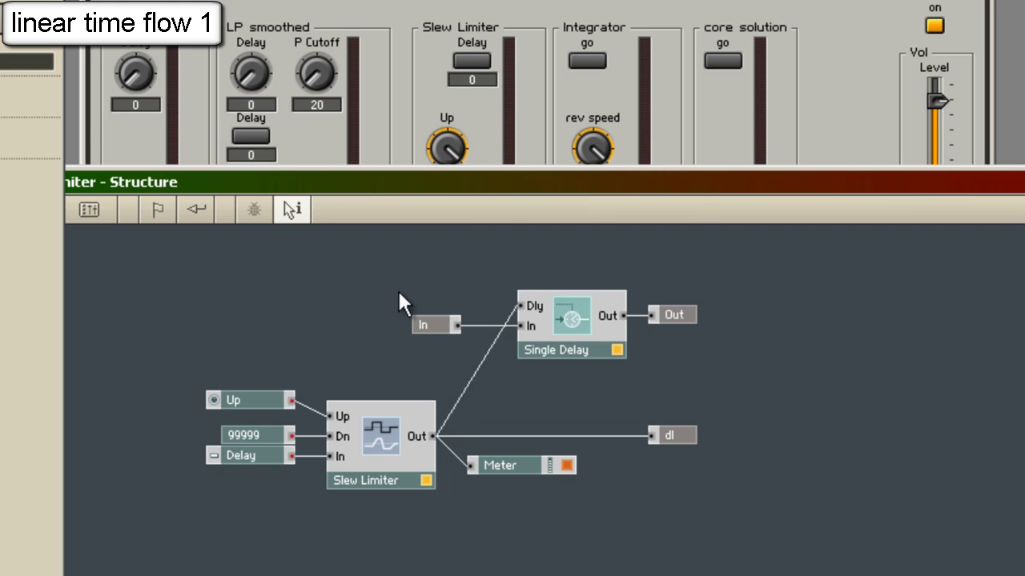
left_click(457, 99)
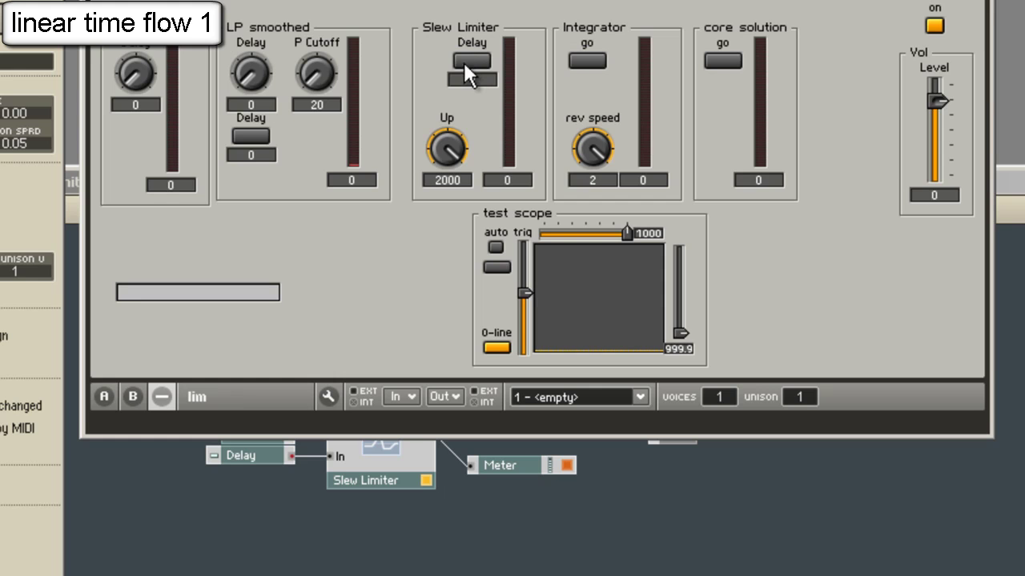
left_click_drag(448, 146, 453, 158)
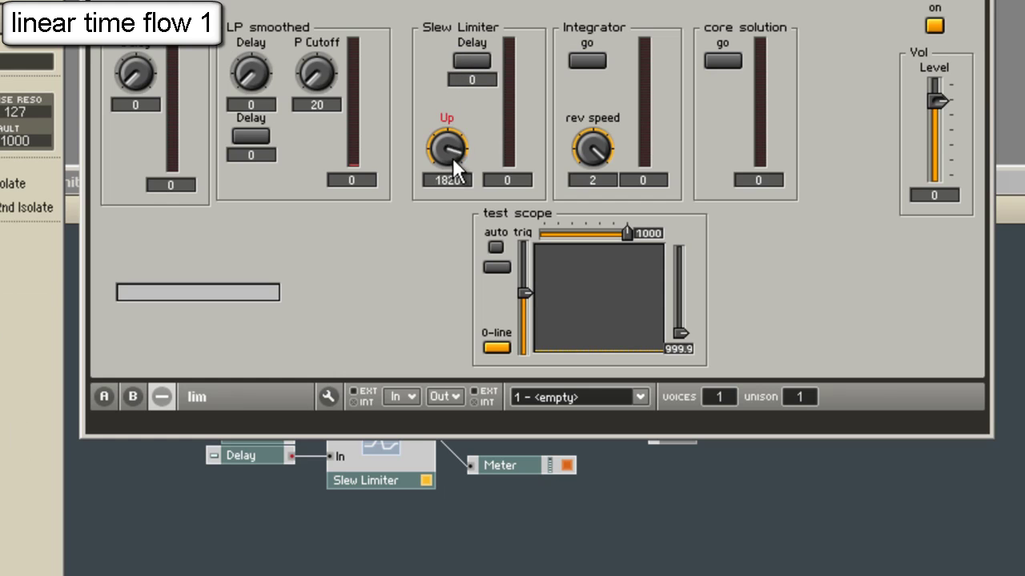
left_click(476, 60)
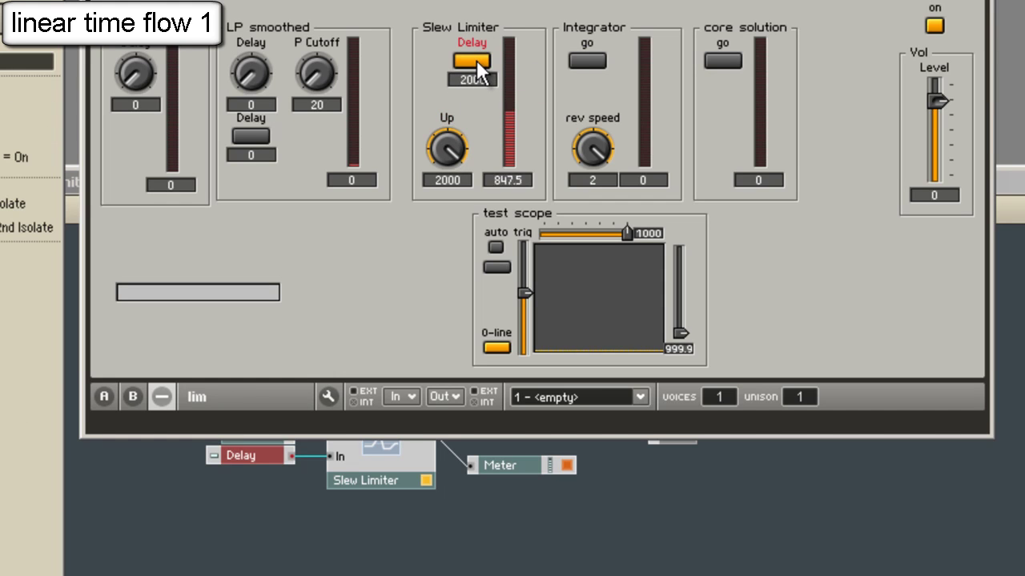
left_click(476, 60)
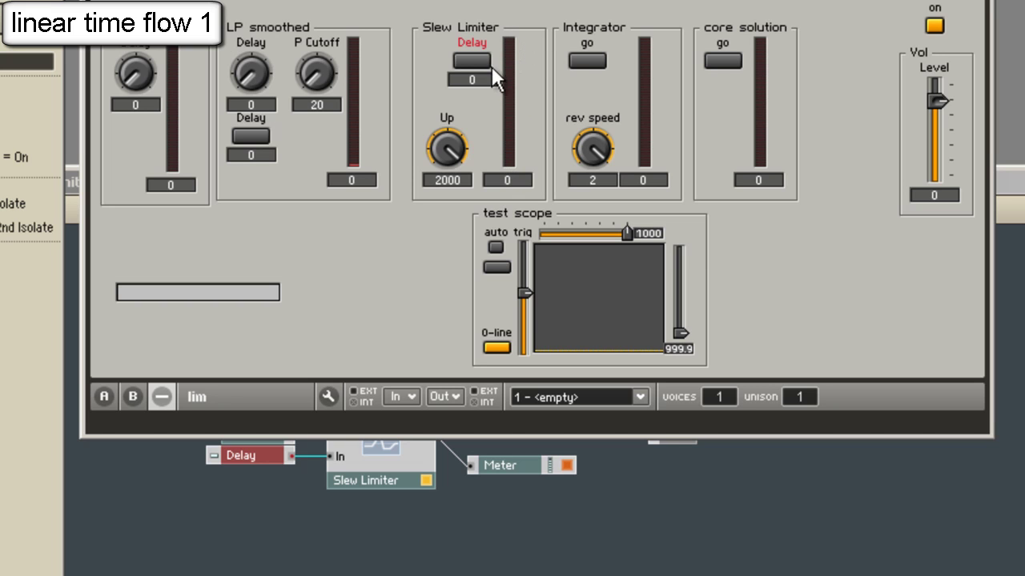
left_click(336, 486)
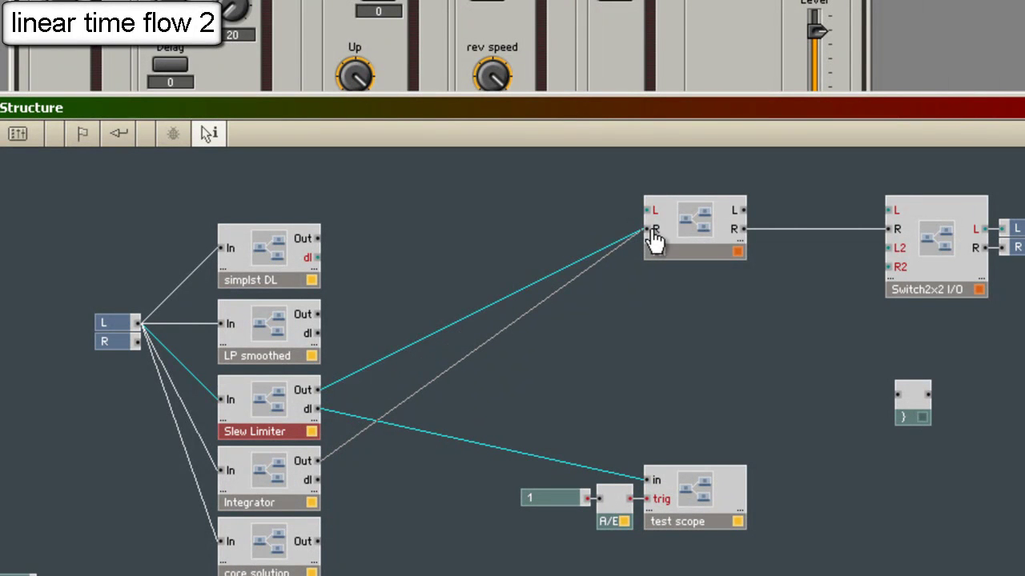
Disconnect Slew Limiter from Vol, feed the test scope from Integrator's dl, and inspect the Integrator macro.
left_click_drag(651, 230, 412, 470)
left_click_drag(316, 480, 650, 480)
double_click(277, 462)
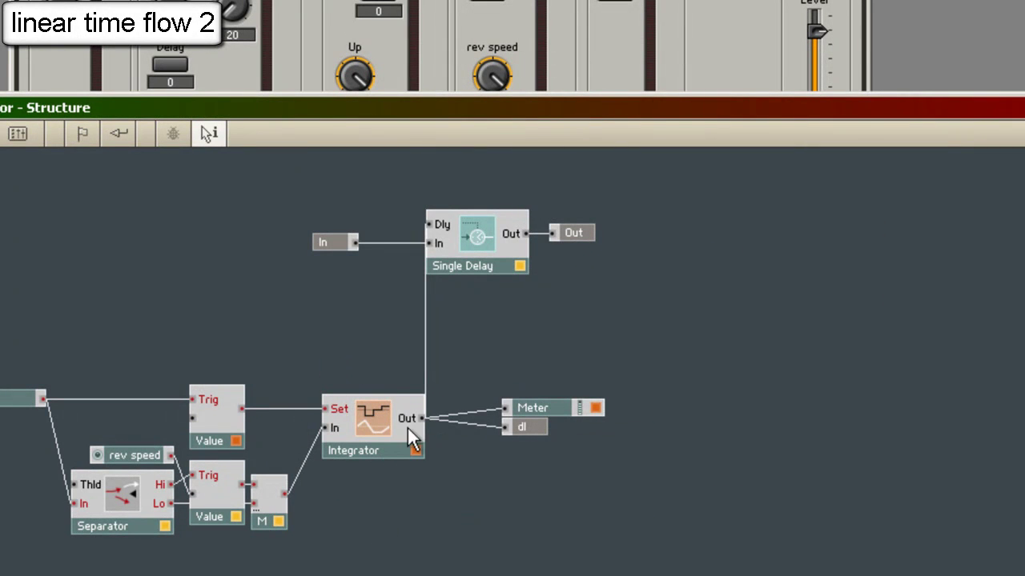
mouse_move(374, 432)
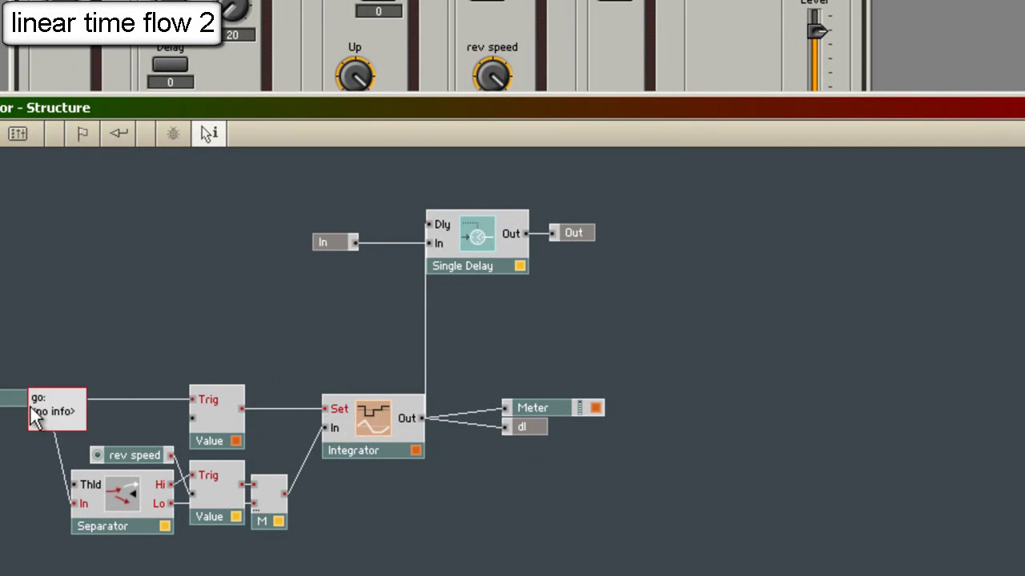
left_click(147, 454)
Raise the Integrator rev speed from 1 to 2 and run its reverse delay, watching the scope ramp.
left_click(532, 43)
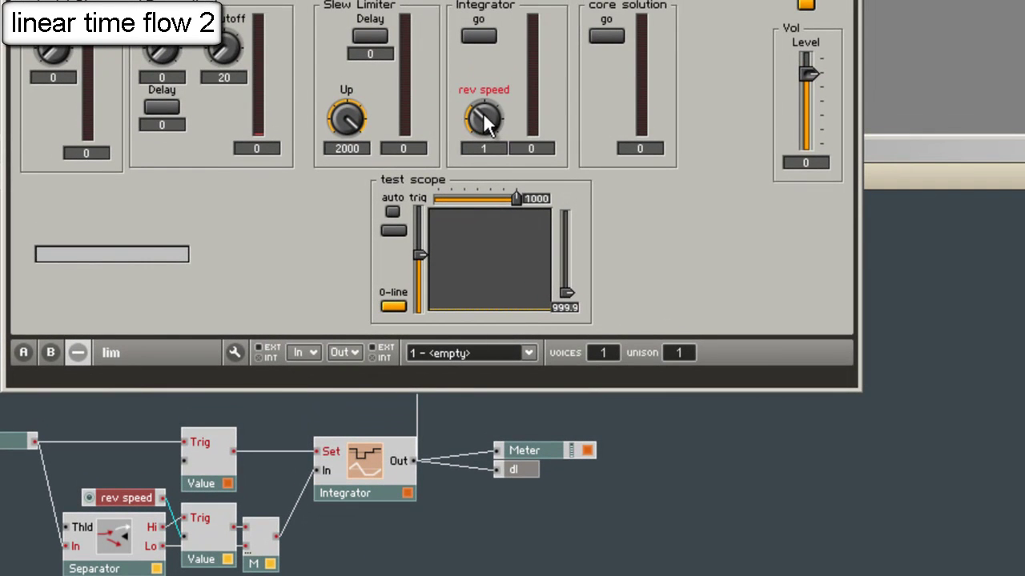
left_click_drag(482, 112, 494, 88)
left_click(482, 32)
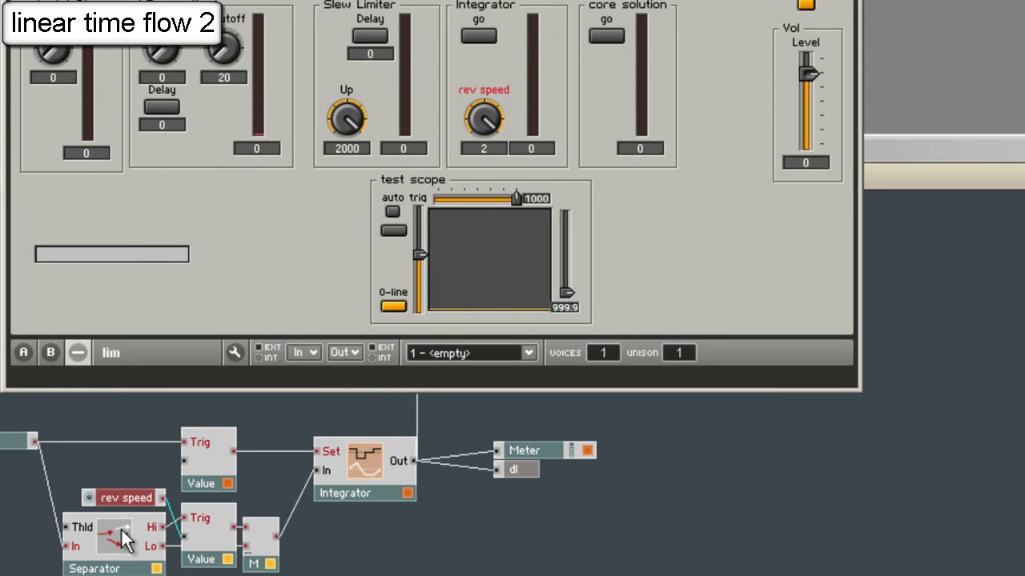
left_click(17, 443)
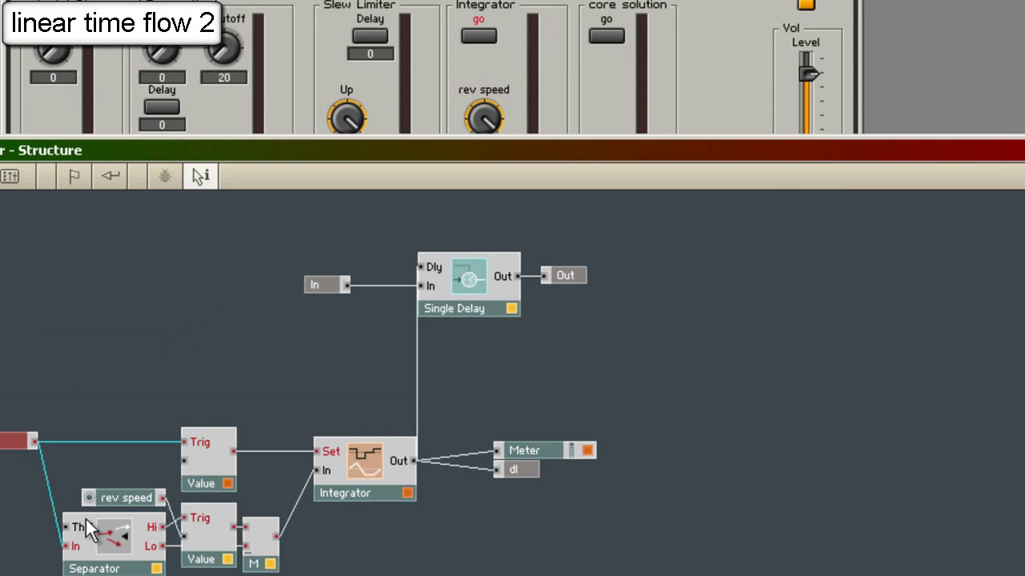
left_click(347, 492)
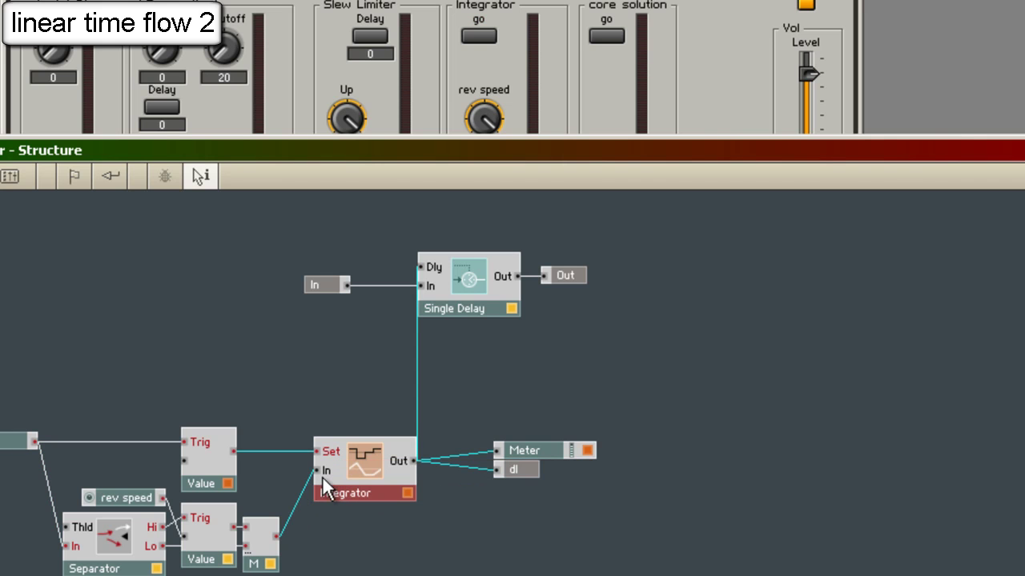
mouse_move(319, 475)
left_click(484, 117)
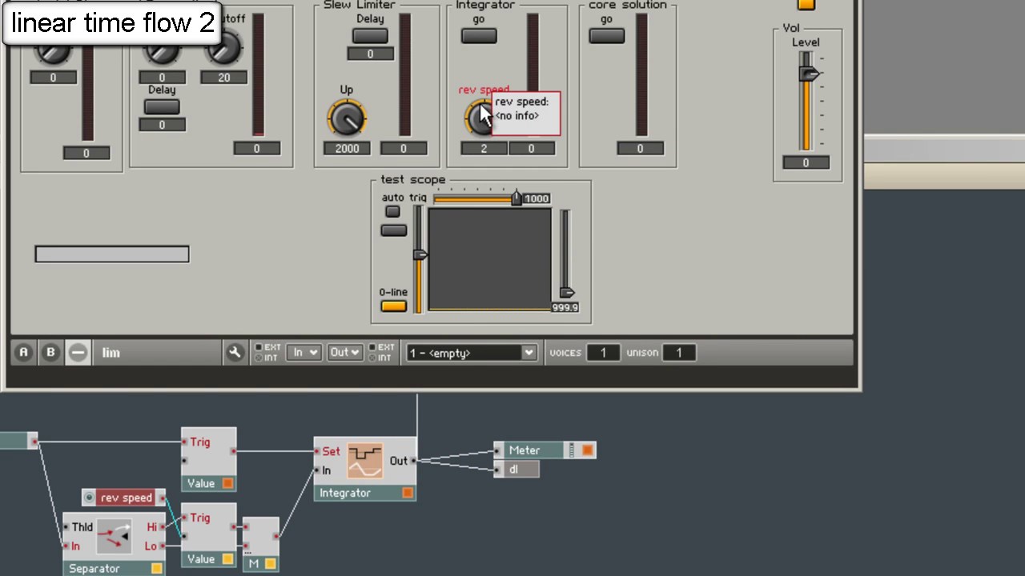
left_click(484, 34)
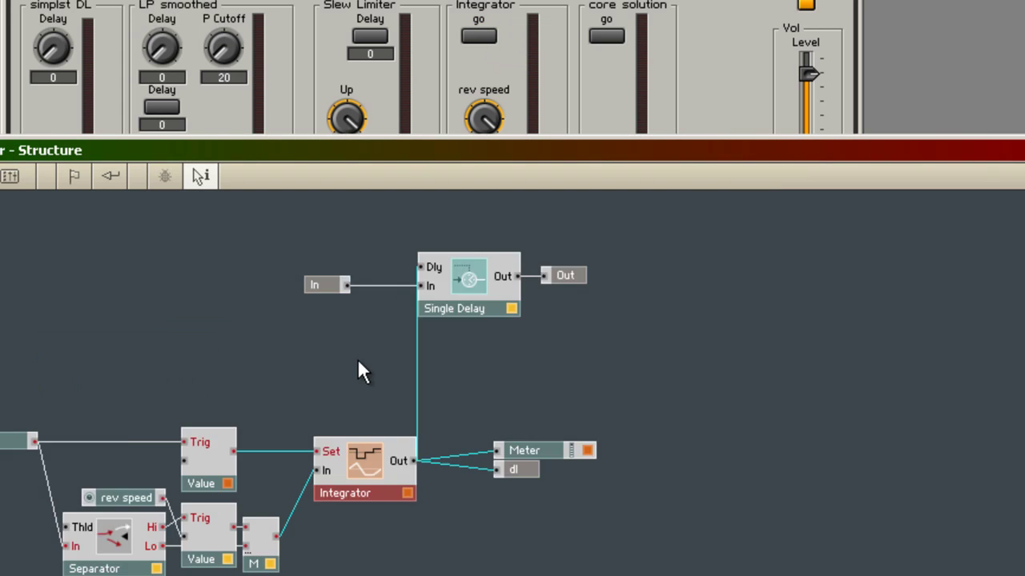
double_click(360, 366)
Wire core solution Out into Vol, then open its Audio Core Cell and reverse delay macro.
left_click_drag(309, 573, 640, 273)
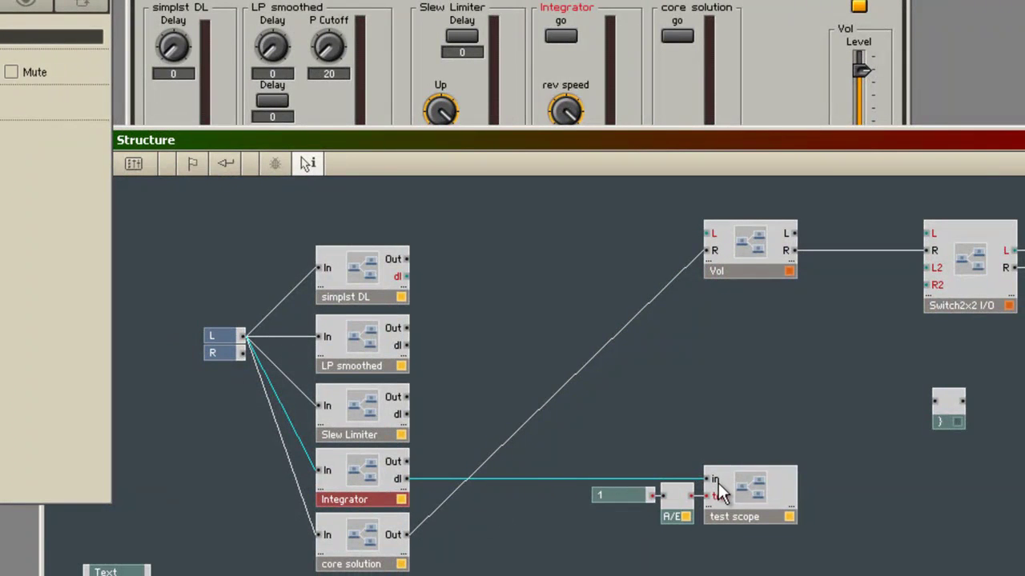
double_click(358, 538)
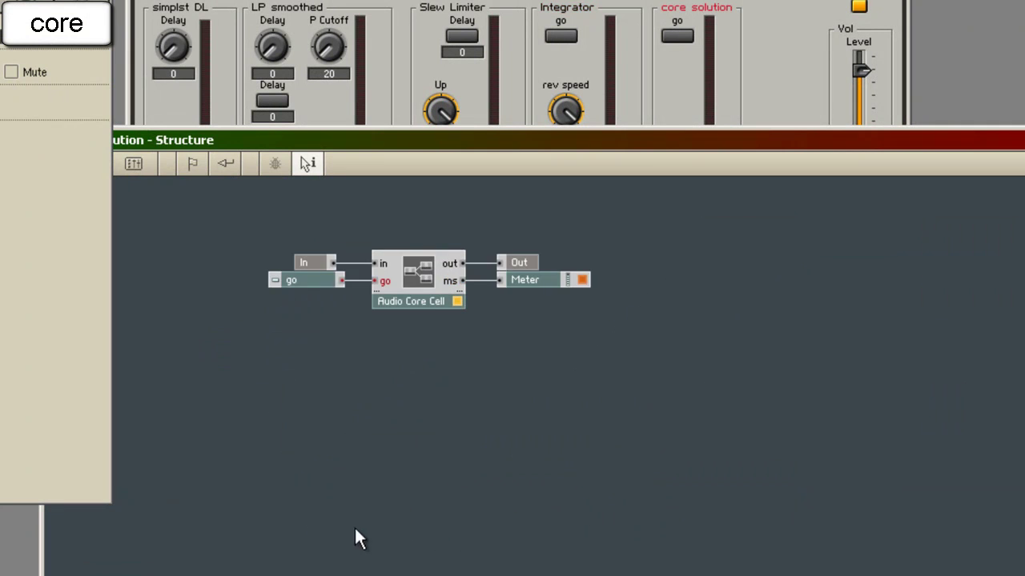
double_click(445, 301)
double_click(223, 267)
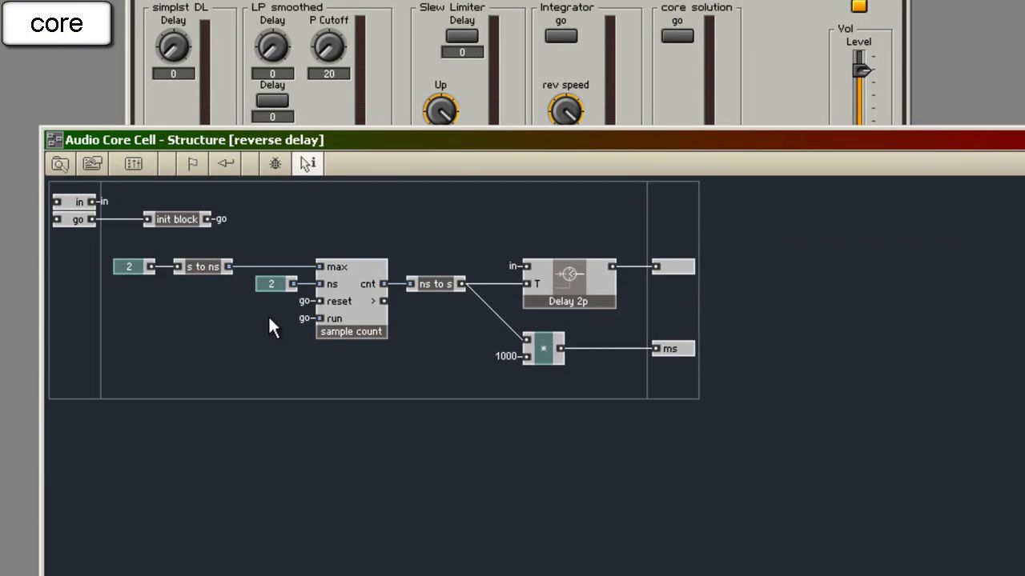
Inspect the reverse delay's s to ns macro, constant 2, sample count and init block modules.
left_click(177, 272)
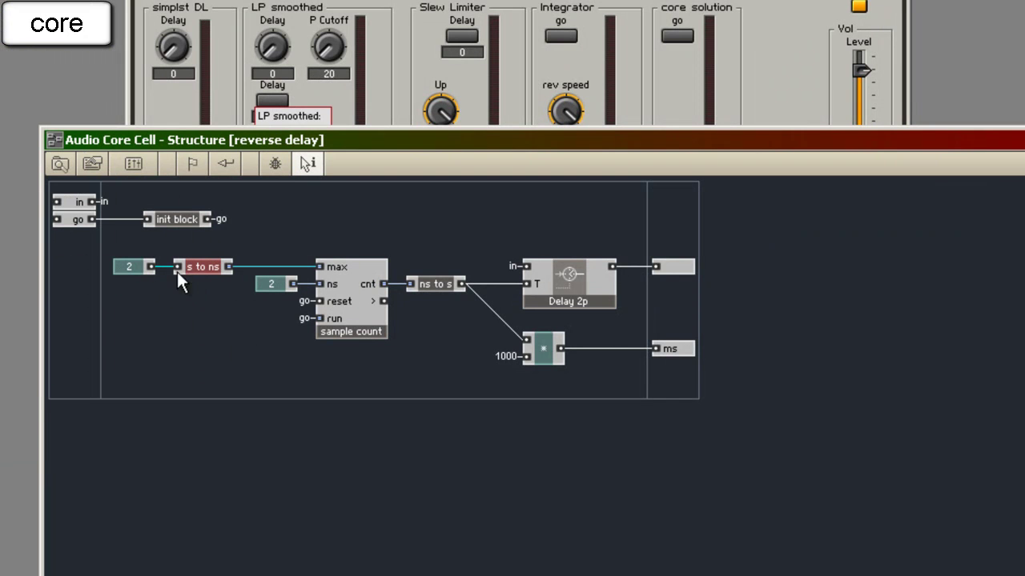
left_click(129, 265)
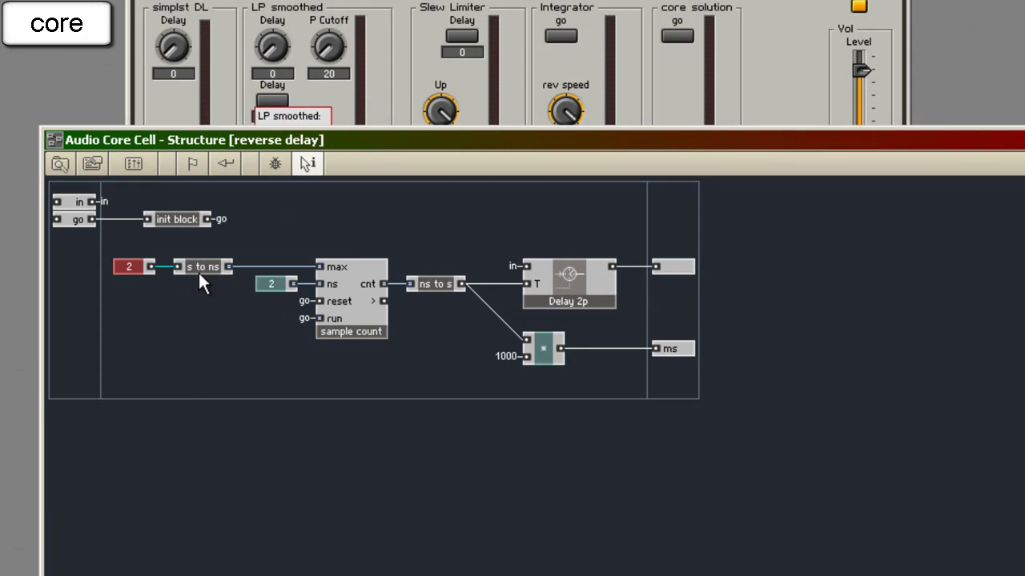
left_click(203, 273)
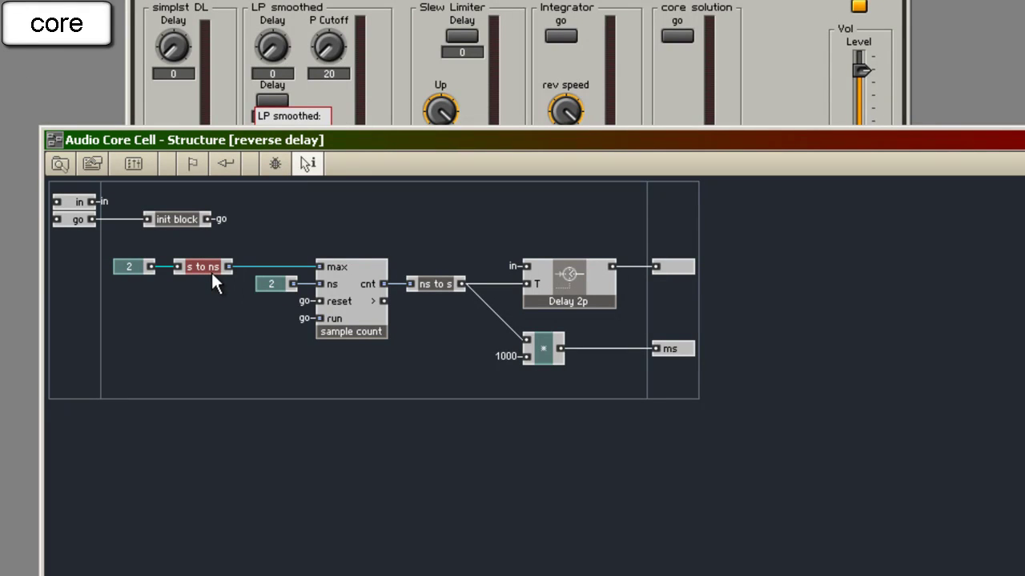
double_click(213, 271)
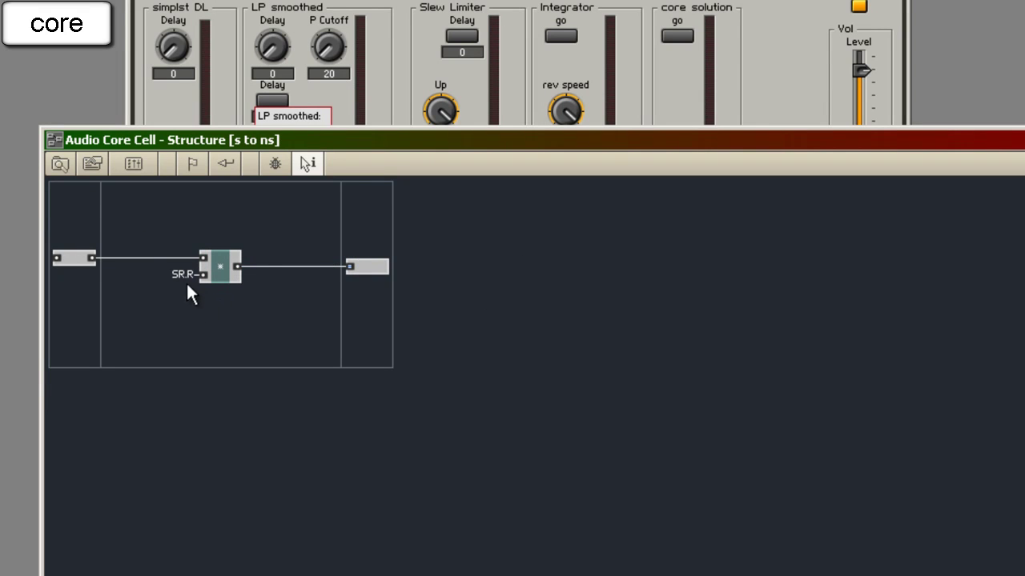
double_click(197, 302)
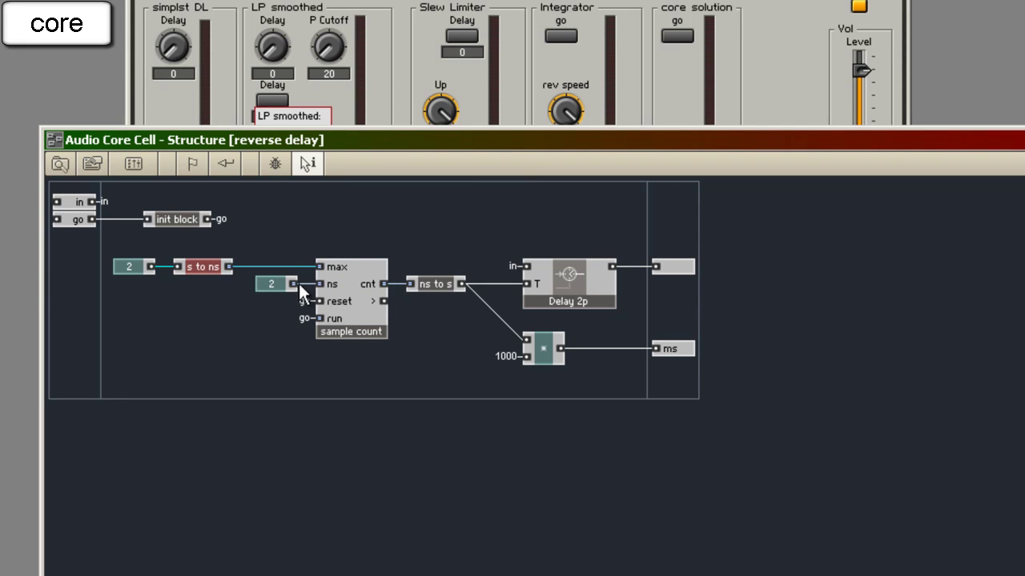
left_click(359, 301)
left_click(273, 286)
left_click(172, 220)
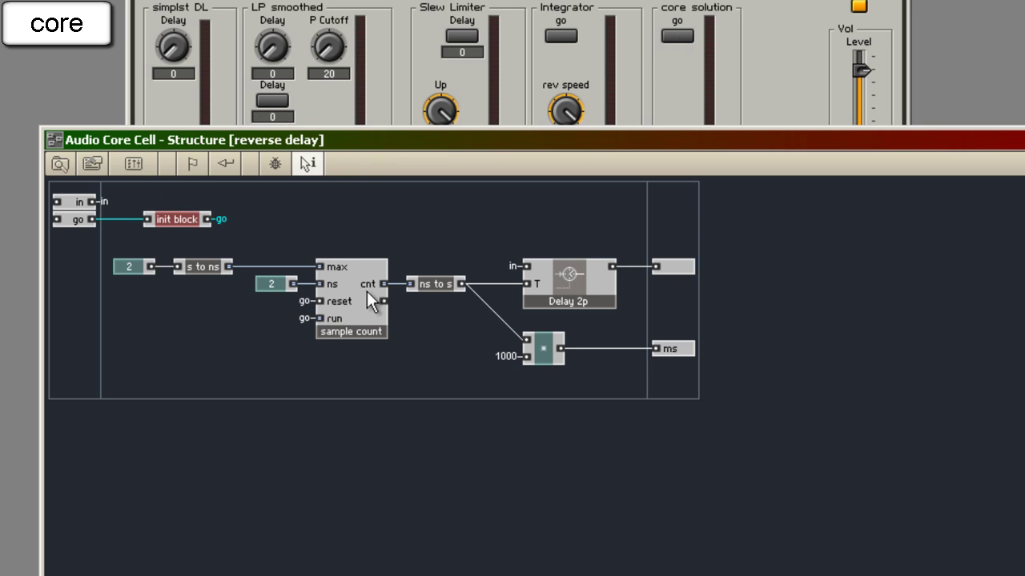
mouse_move(325, 320)
double_click(434, 321)
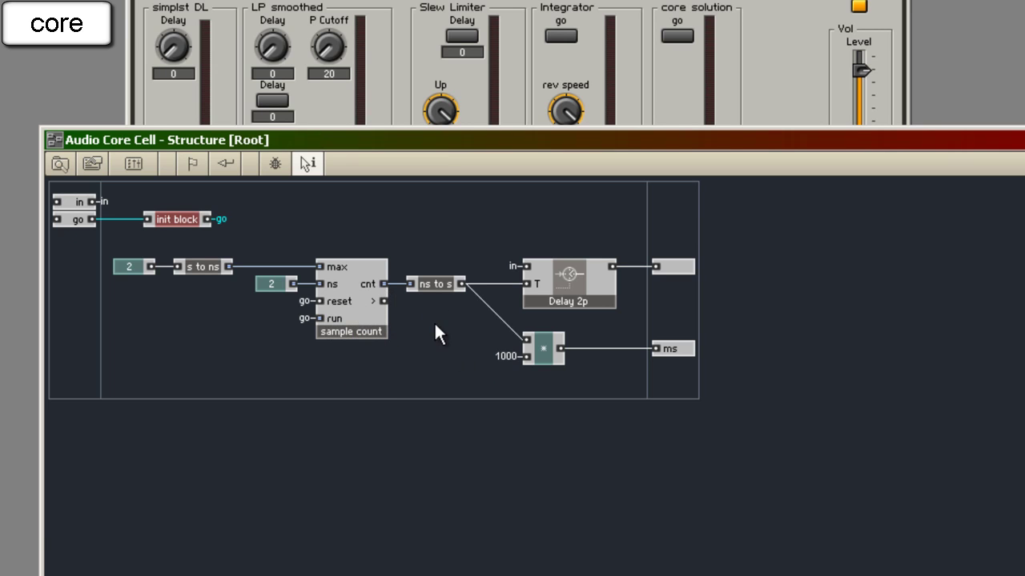
double_click(356, 312)
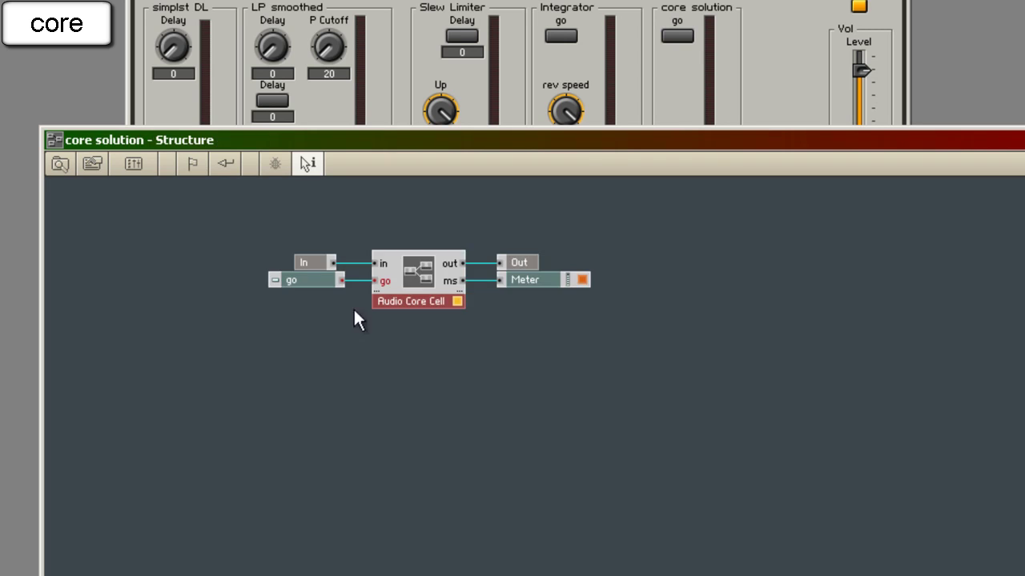
double_click(556, 371)
double_click(376, 557)
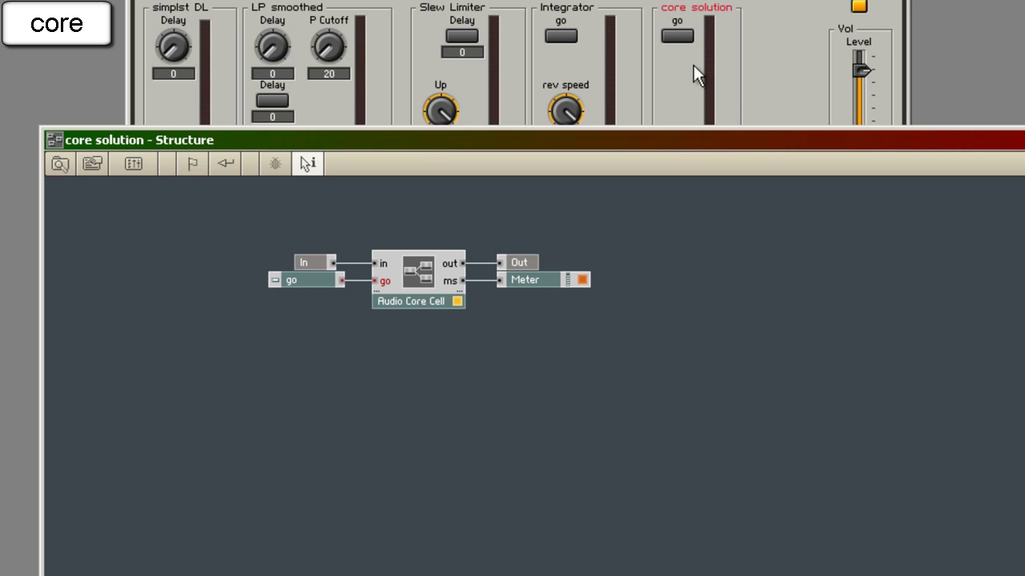
double_click(447, 293)
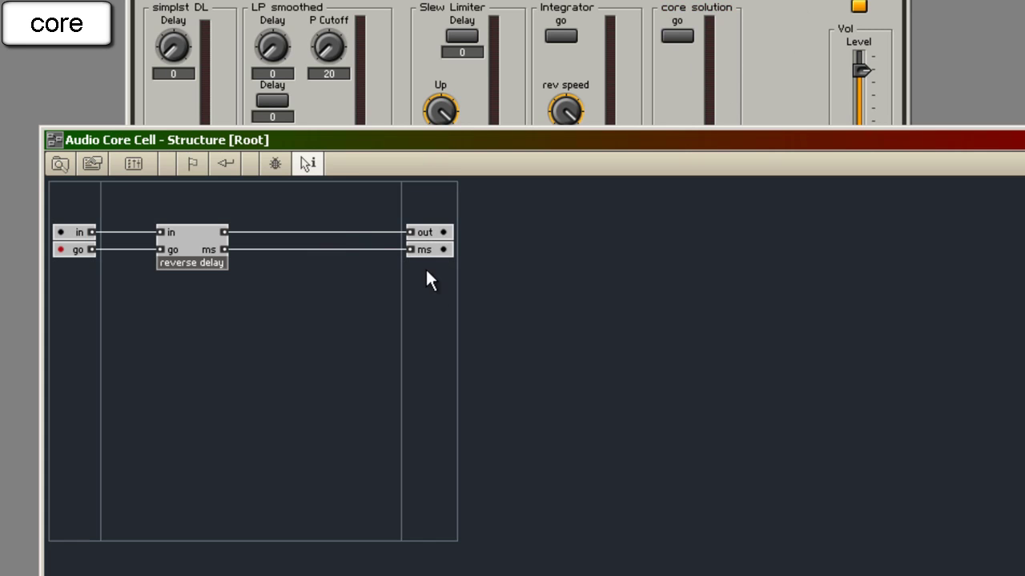
double_click(195, 250)
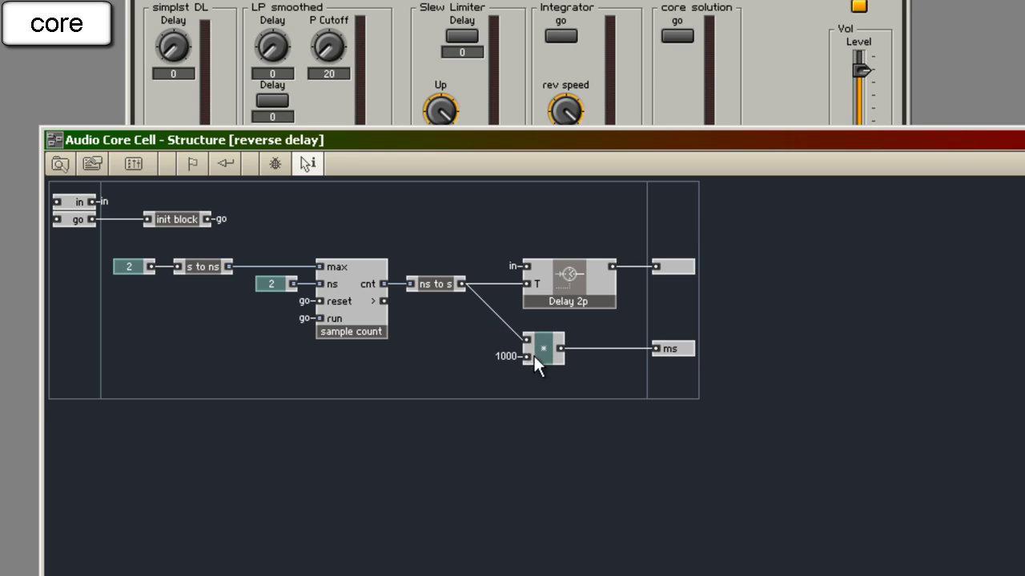
left_click(660, 351)
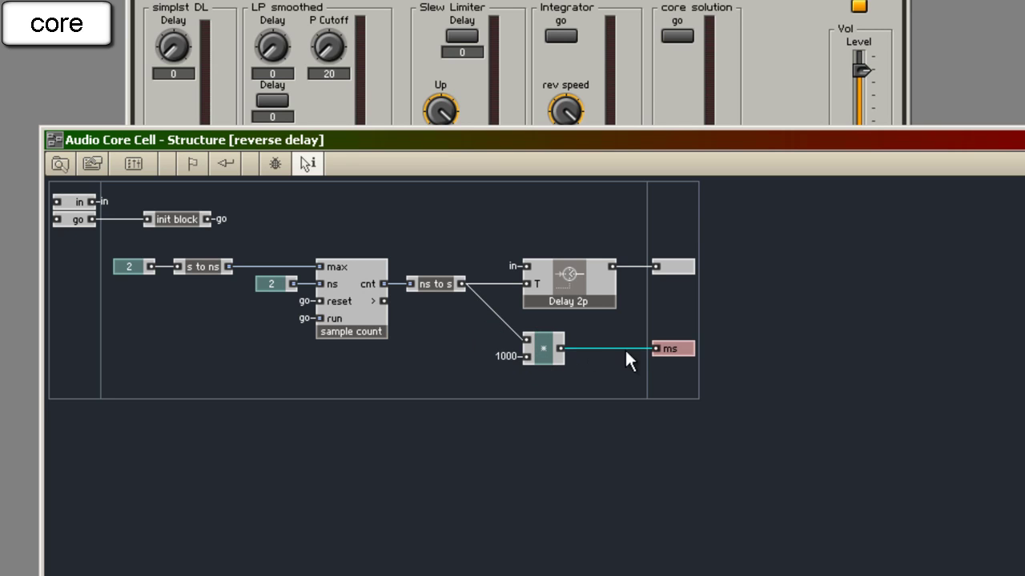
left_click(543, 350)
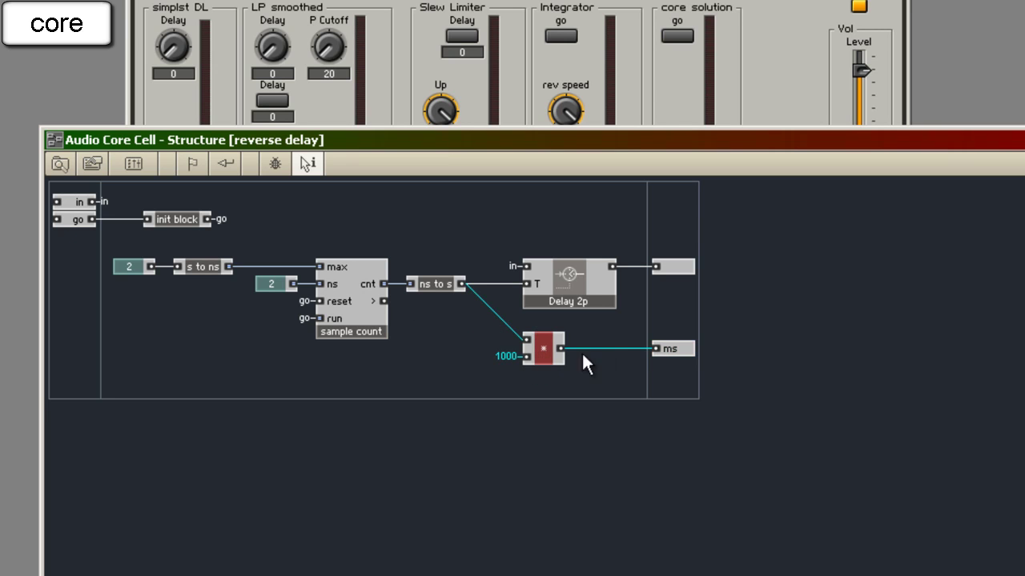
left_click(572, 288)
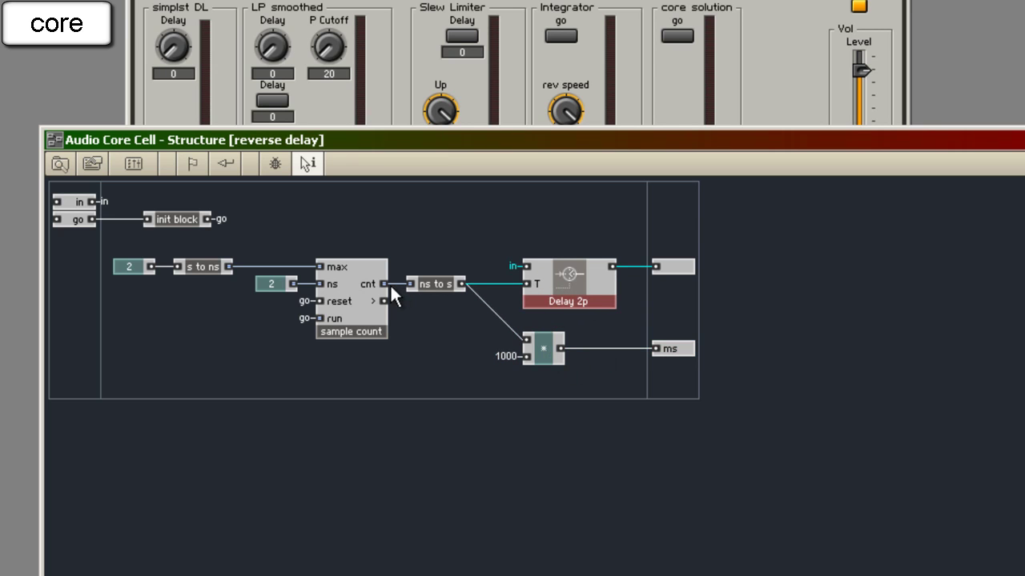
left_click(422, 287)
left_click(573, 288)
mouse_move(561, 277)
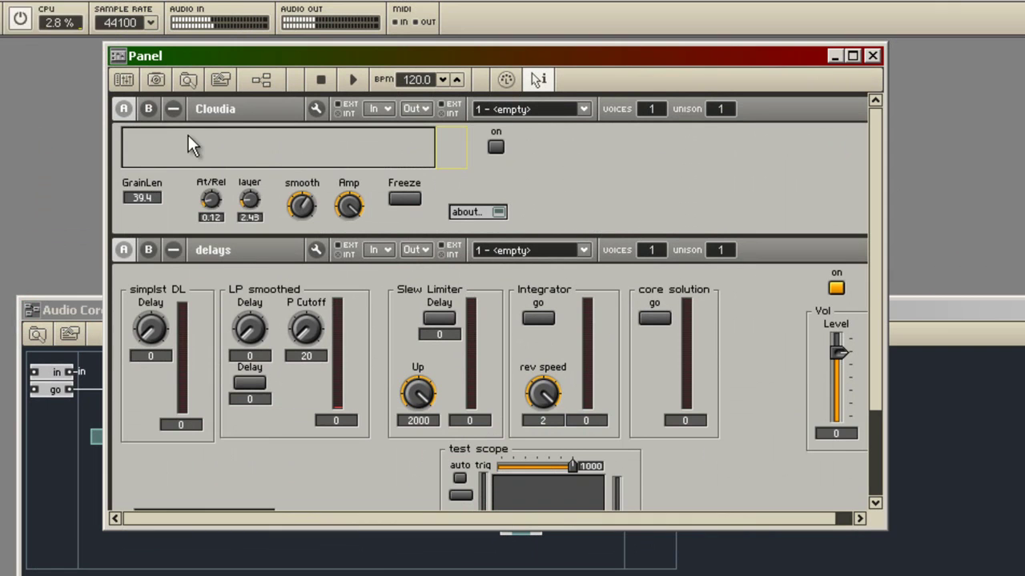
Switch Cloudia on and off, collapse it in the panel, and go up to the delays structure.
left_click(495, 147)
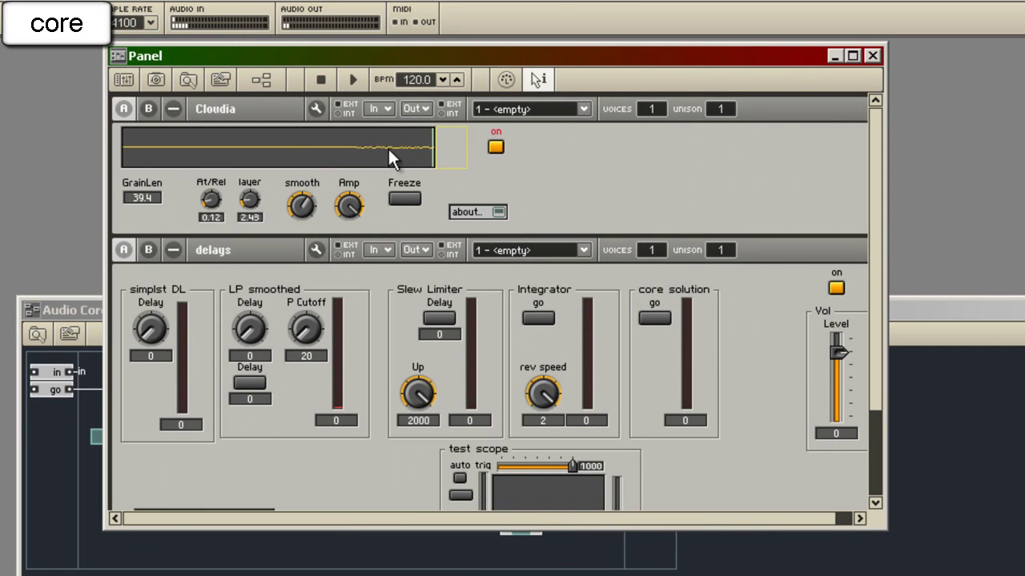
left_click(495, 147)
left_click(173, 110)
left_click(546, 545)
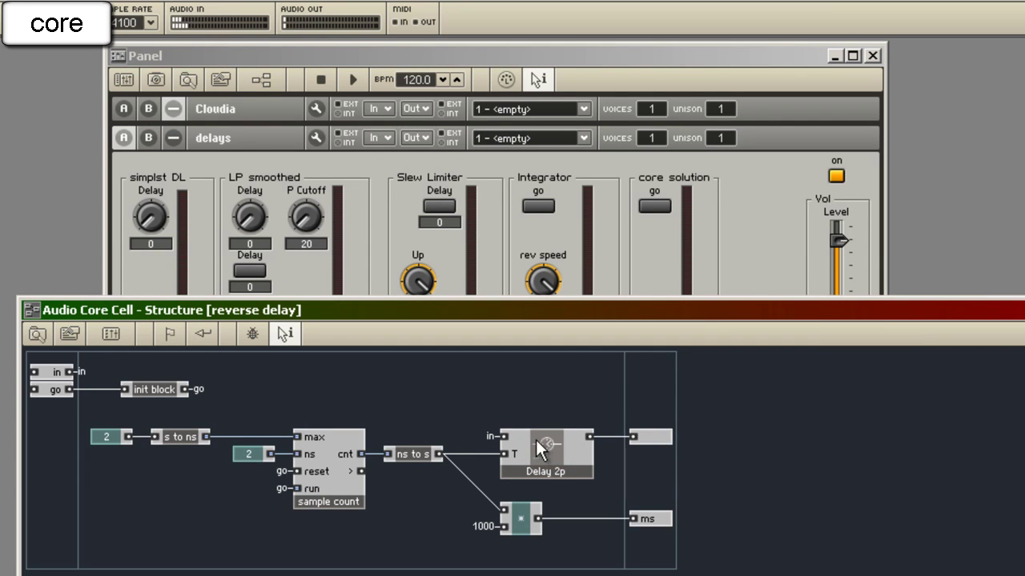
left_click(600, 218)
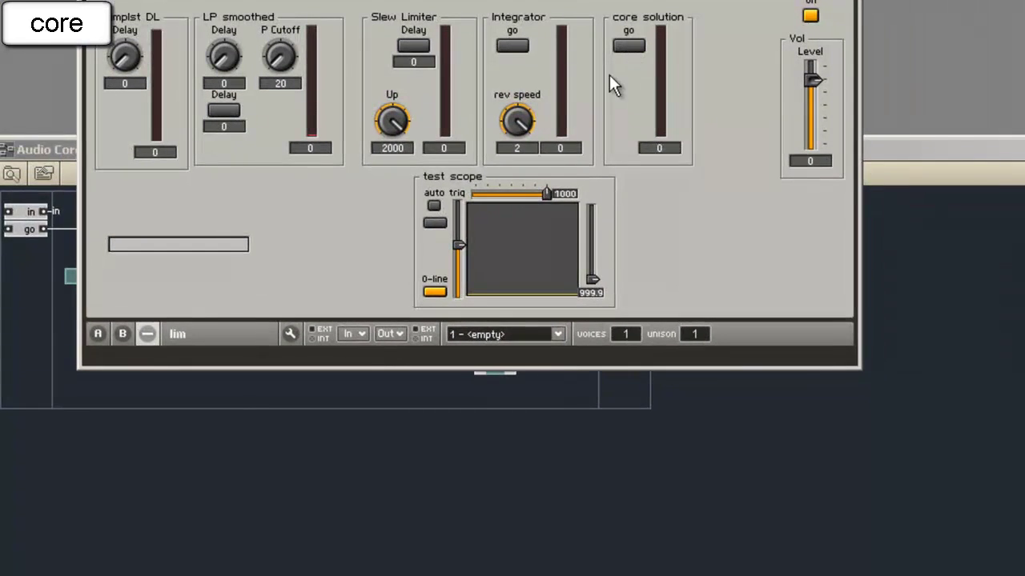
left_click(286, 575)
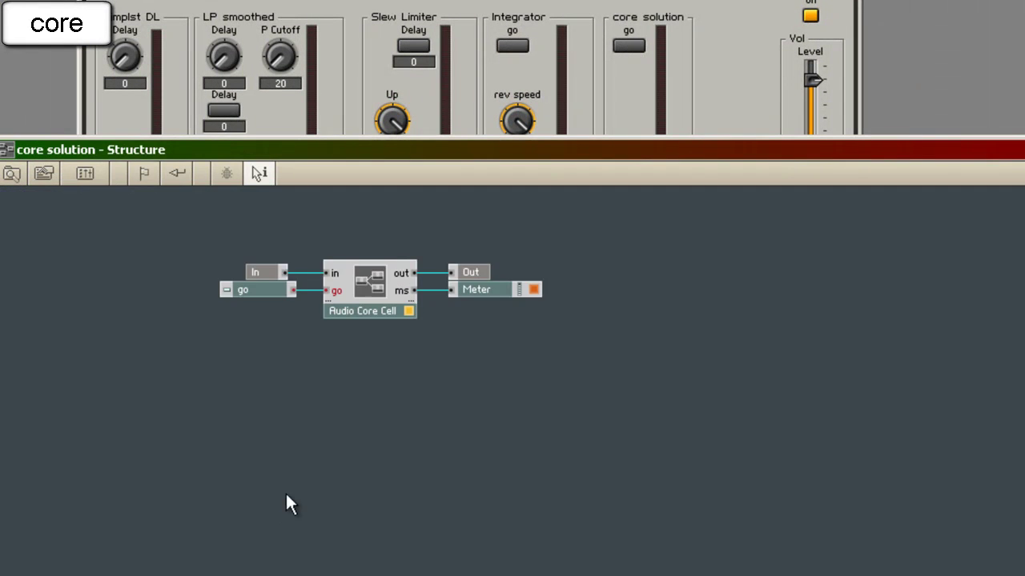
double_click(285, 492)
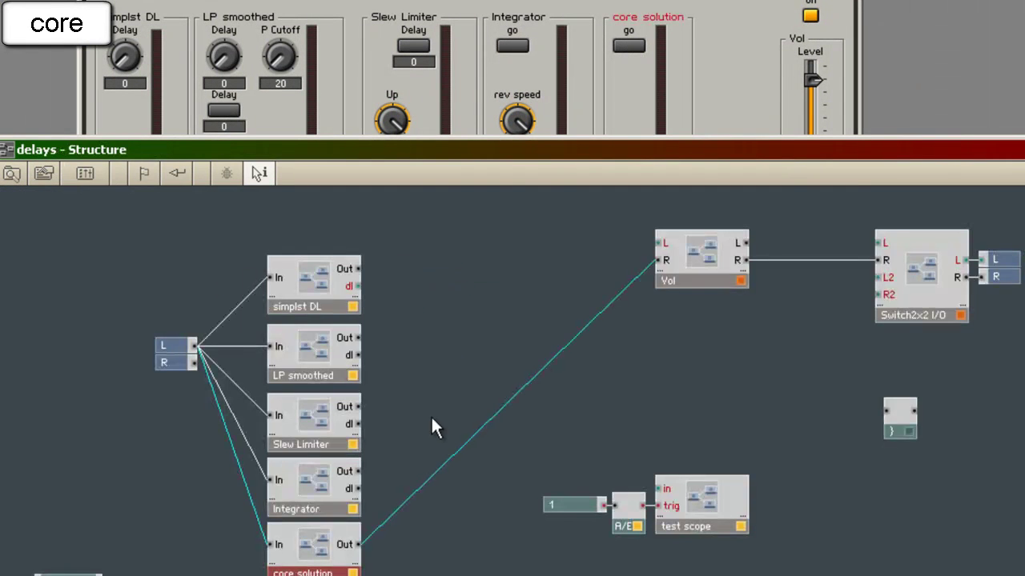
Start and stop the core solution reverse delay run, then bring the delays structure forward.
left_click(705, 74)
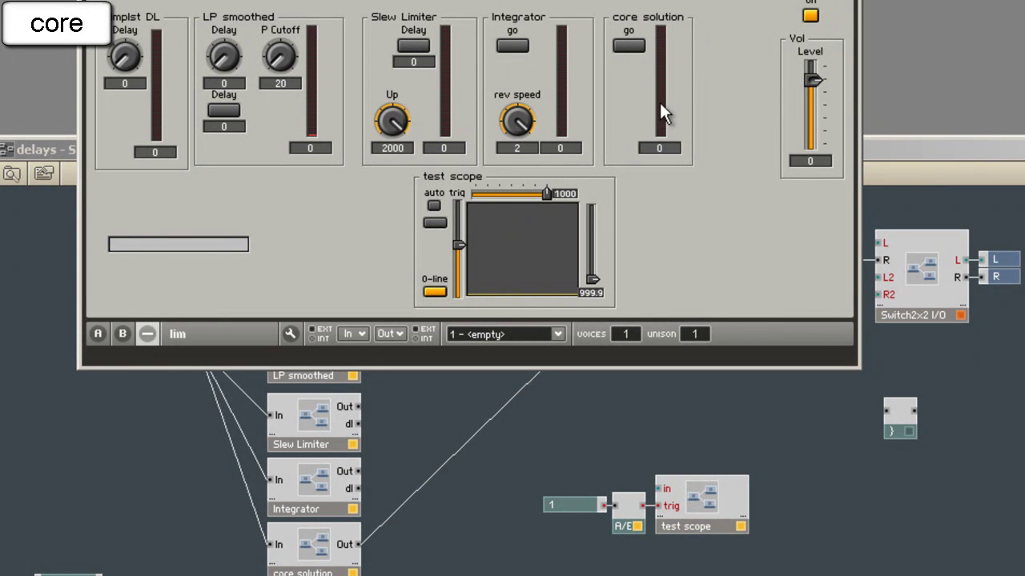
left_click(632, 45)
left_click(628, 44)
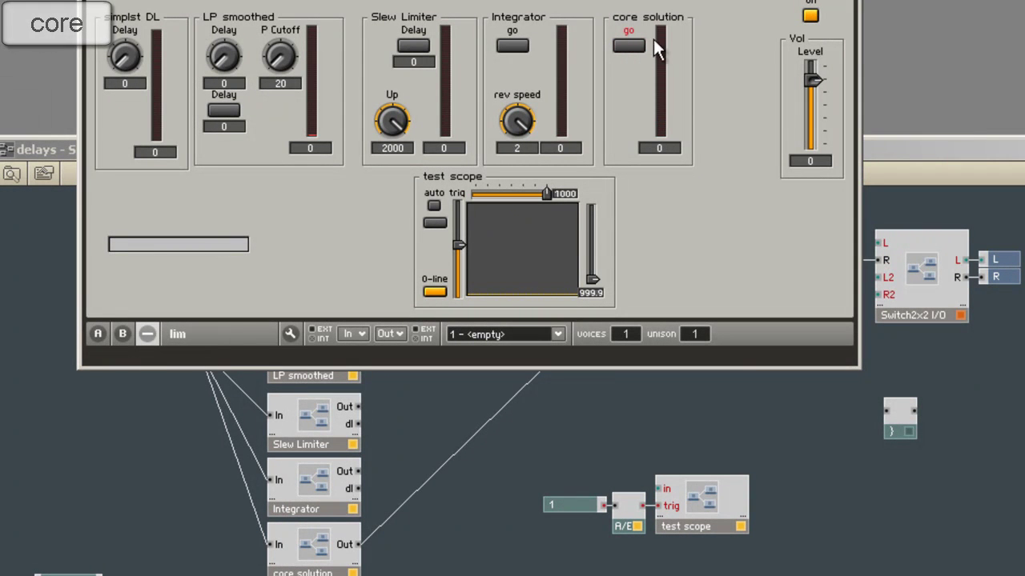
left_click(477, 527)
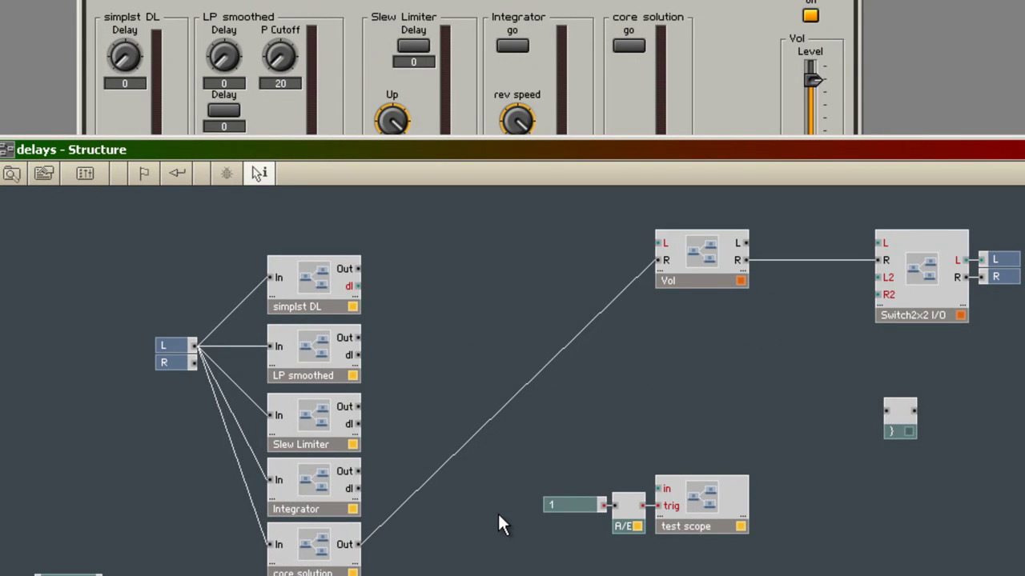
Bring the delays Panel window in front of the structure, with core solution's meter at 0.
left_click(720, 39)
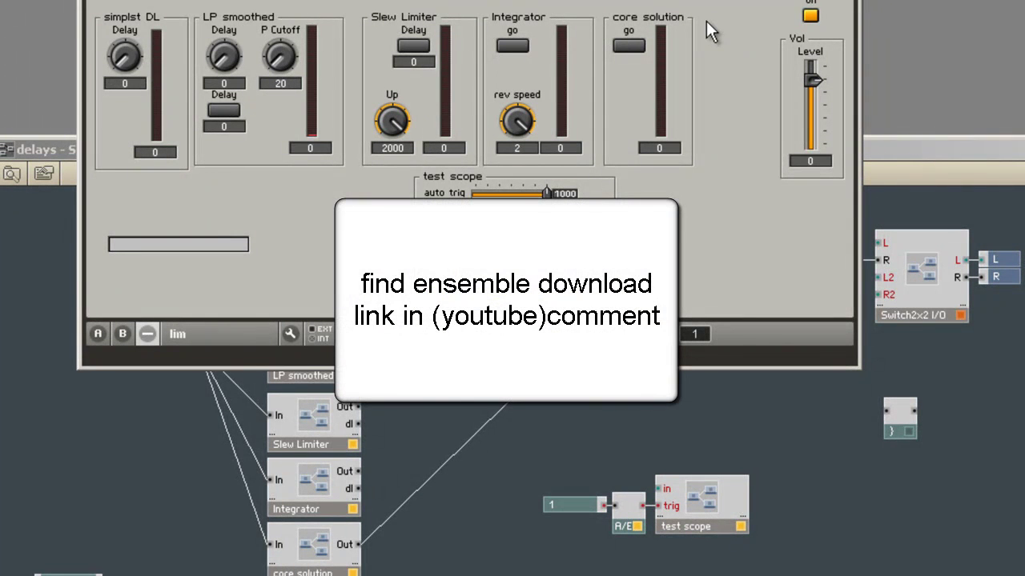